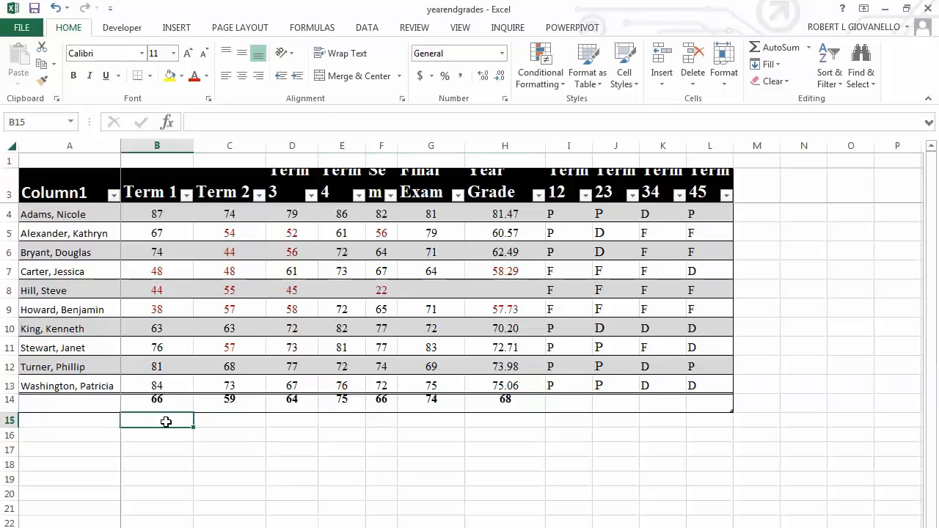
Enter a COUNTIFS formula in B15 using the Term 1 grades as range, with criteria "<100" and ">=90".
{"action": "type", "text": "="}
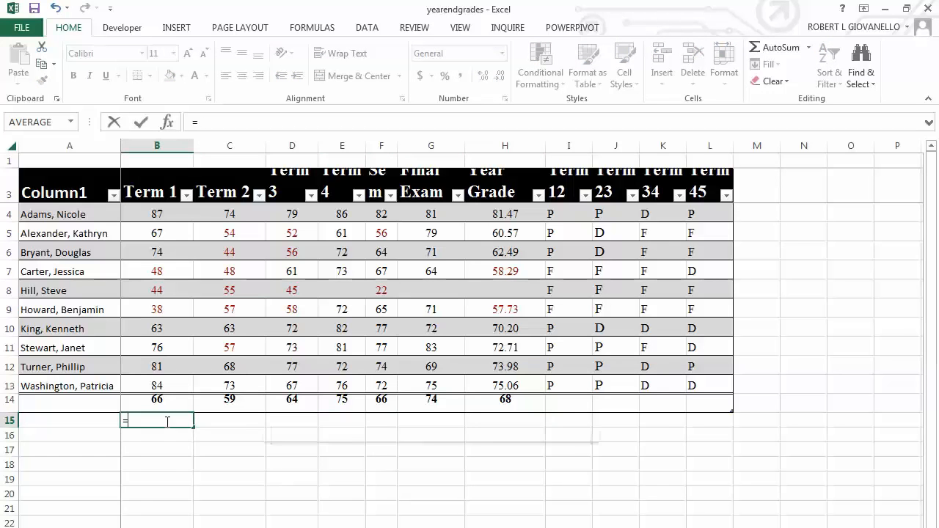
{"action": "type", "text": "CountIF"}
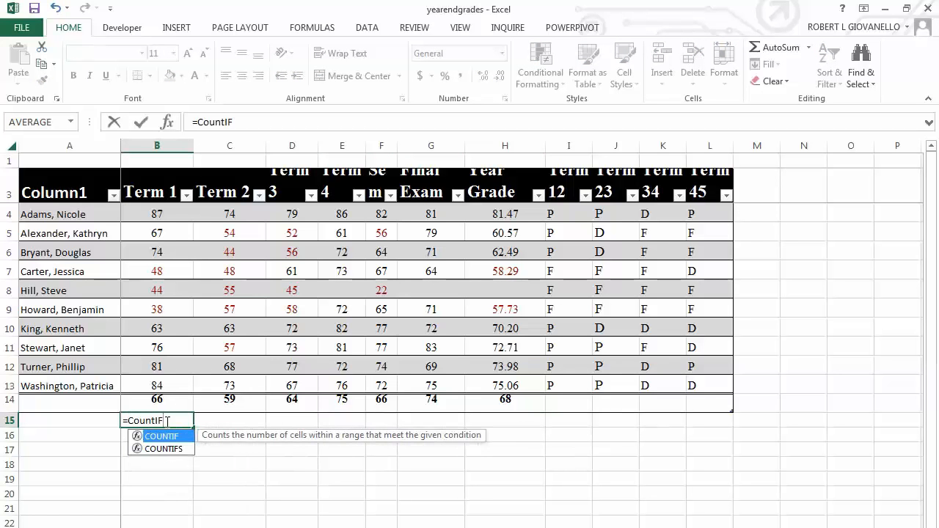
{"action": "type", "text": "S"}
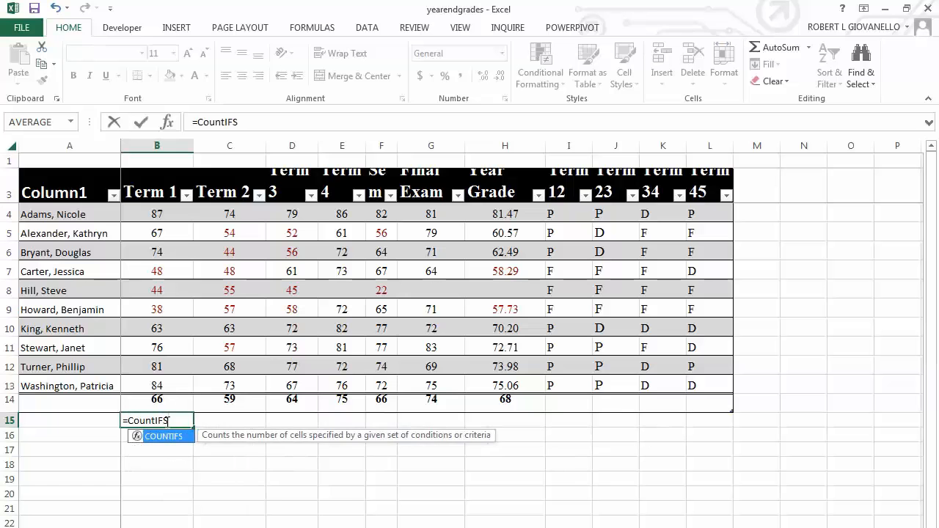
{"action": "type", "text": "("}
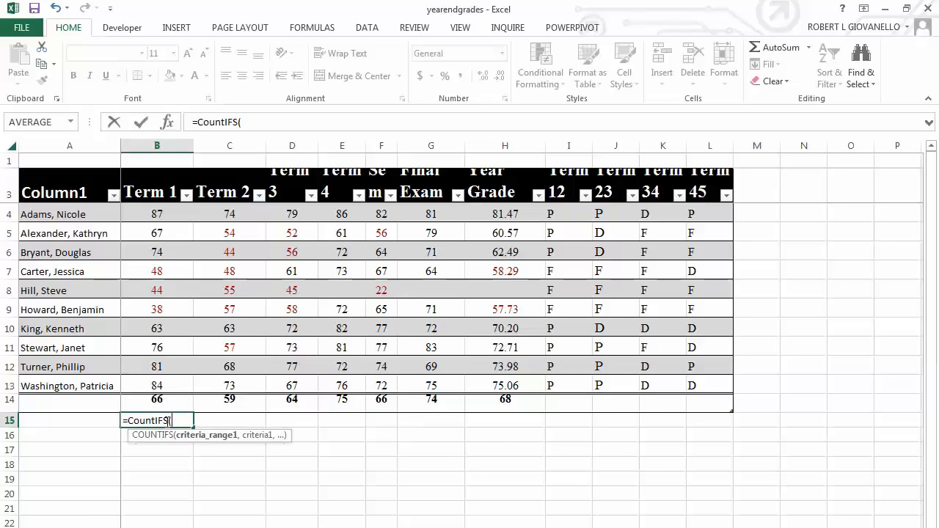
{"action": "left_click", "coordinate": [152, 213]}
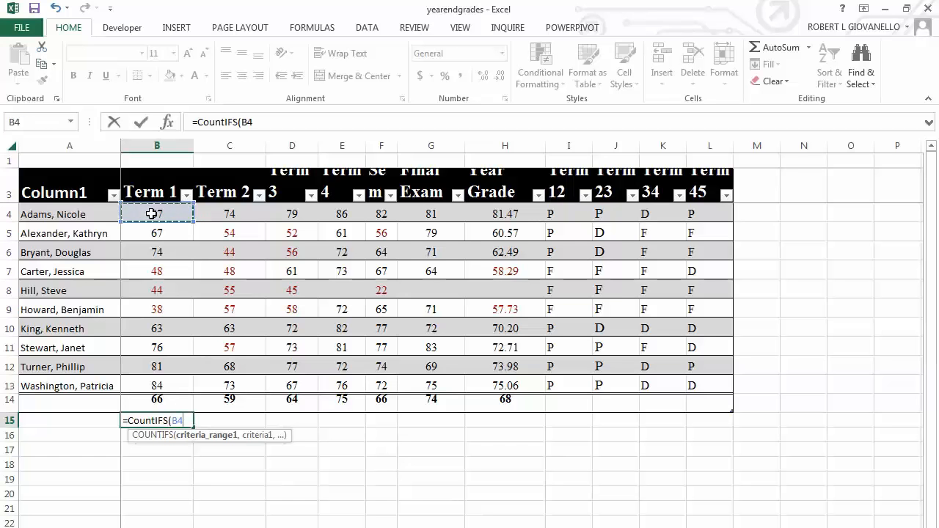
{"action": "left_click_drag", "start_coordinate": [152, 213], "coordinate": [157, 390]}
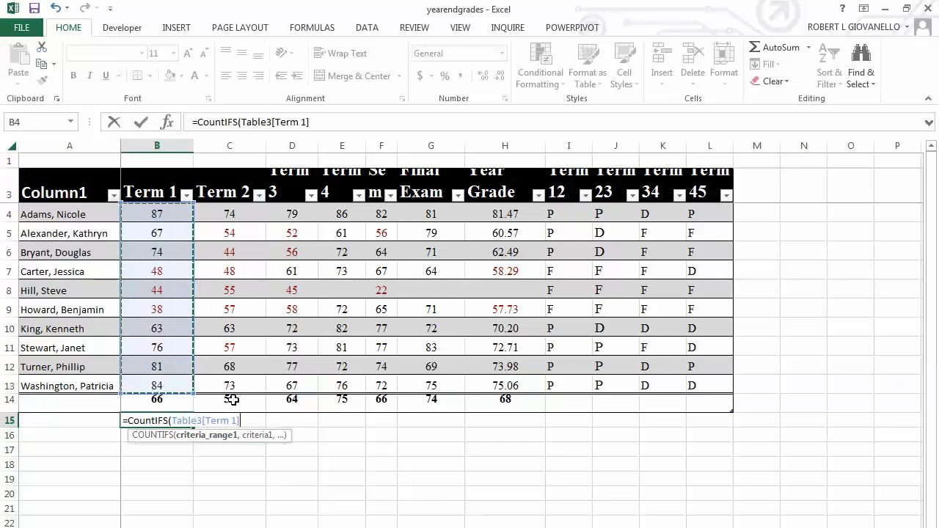
{"action": "type", "text": ","}
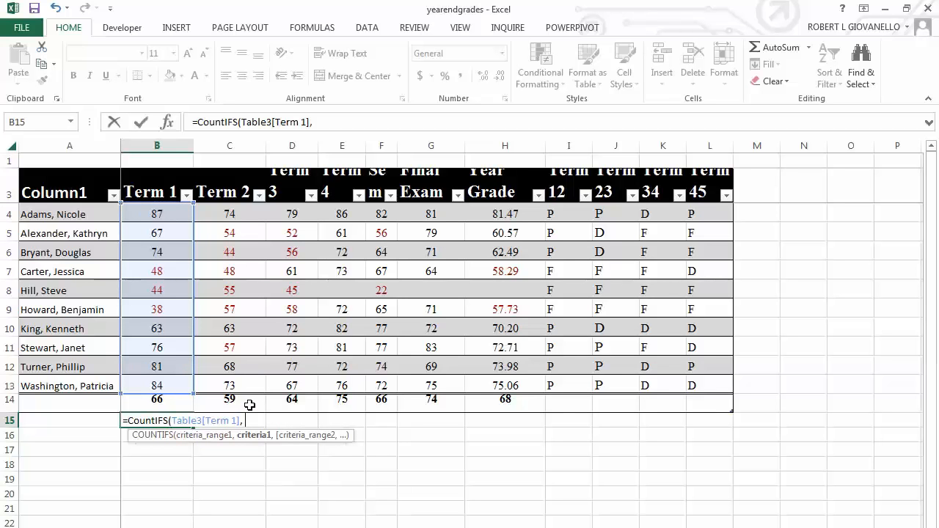
{"action": "type", "text": "\"<"}
{"action": "type", "text": "100\",\">=90"}
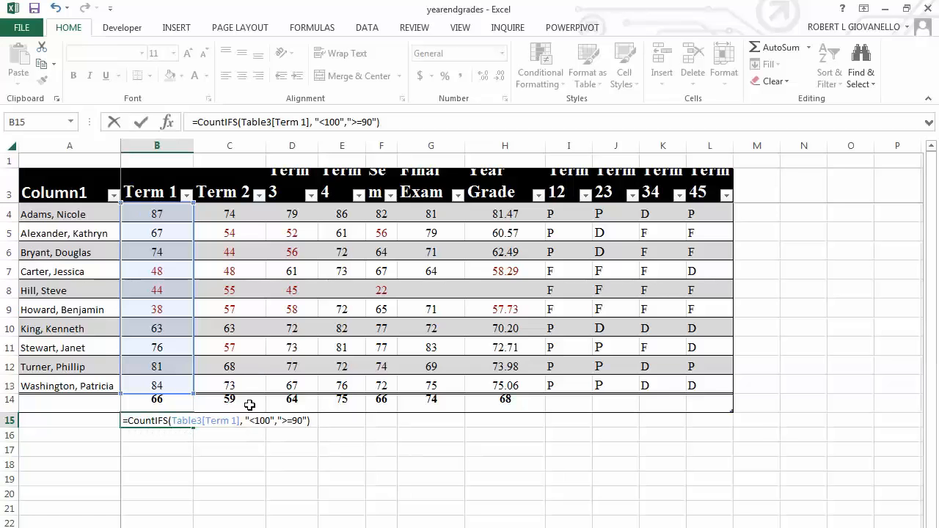
{"action": "key", "text": "Return"}
{"action": "key", "text": "Return"}
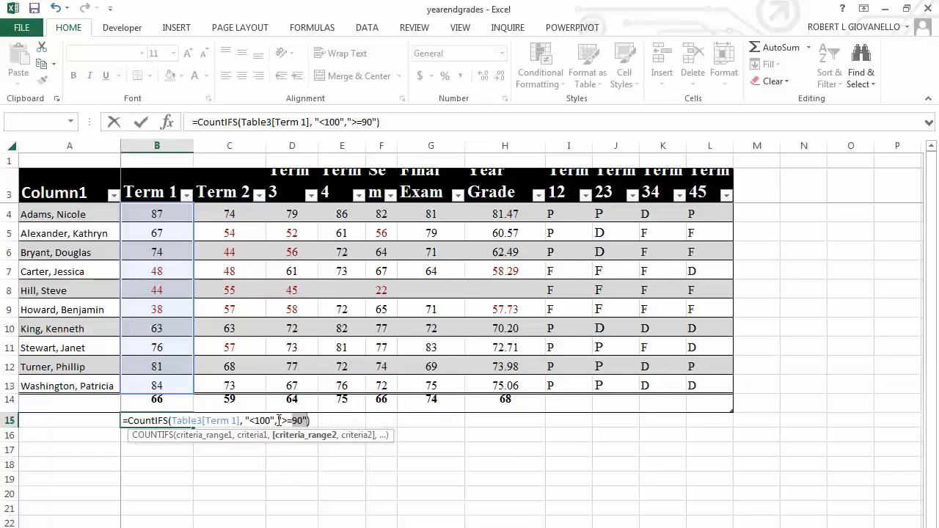
Insert the Term 1 grades as second criteria range before ">=90" in the B15 formula, separated by a comma.
{"action": "left_click", "coordinate": [278, 420]}
{"action": "left_click_drag", "start_coordinate": [160, 212], "coordinate": [157, 384]}
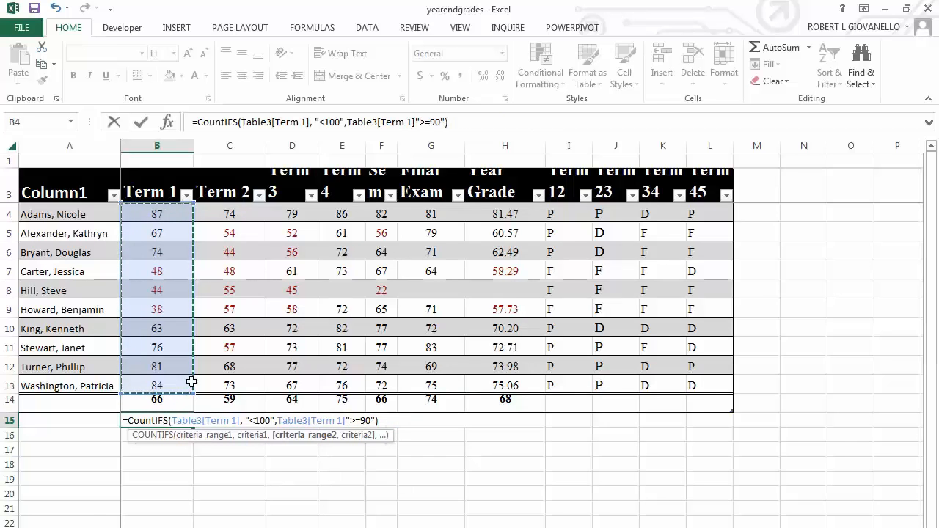
{"action": "key", "text": "Return"}
{"action": "left_click", "coordinate": [438, 445]}
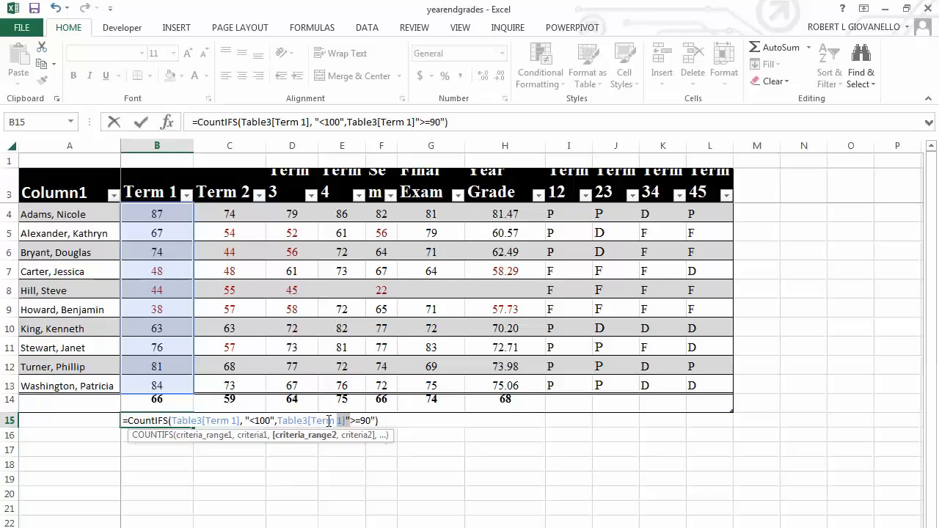
{"action": "left_click", "coordinate": [280, 420]}
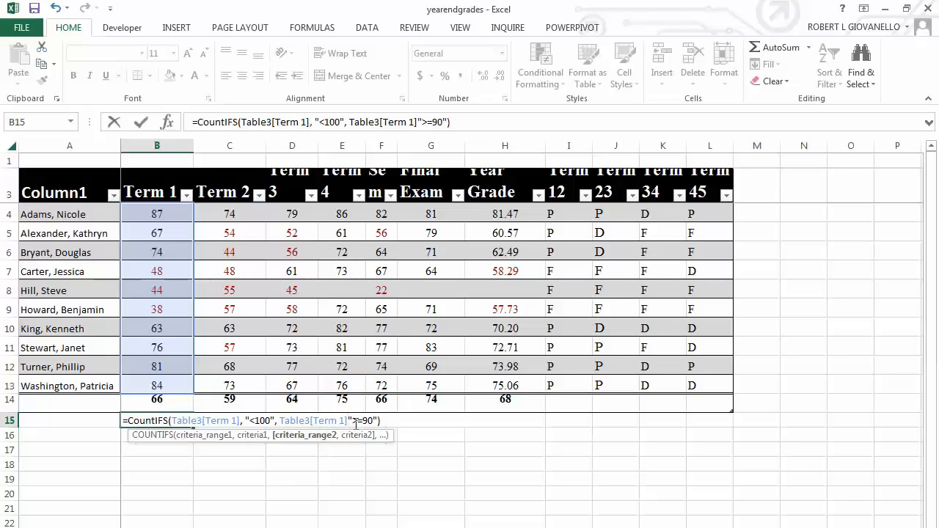
{"action": "type", "text": ","}
{"action": "key", "text": "ctrl+Return"}
{"action": "key", "text": "Return"}
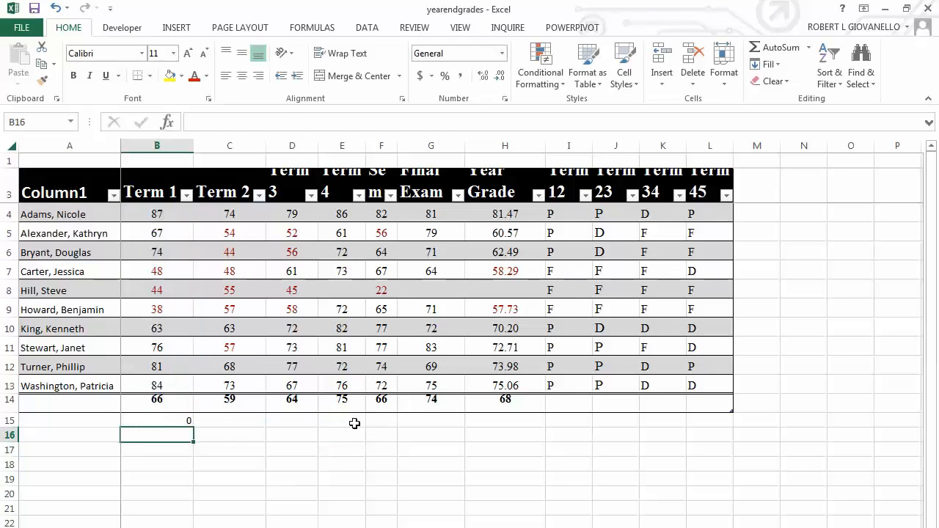
Copy the COUNTIFS formula from B15 down into B16.
{"action": "left_click", "coordinate": [162, 421]}
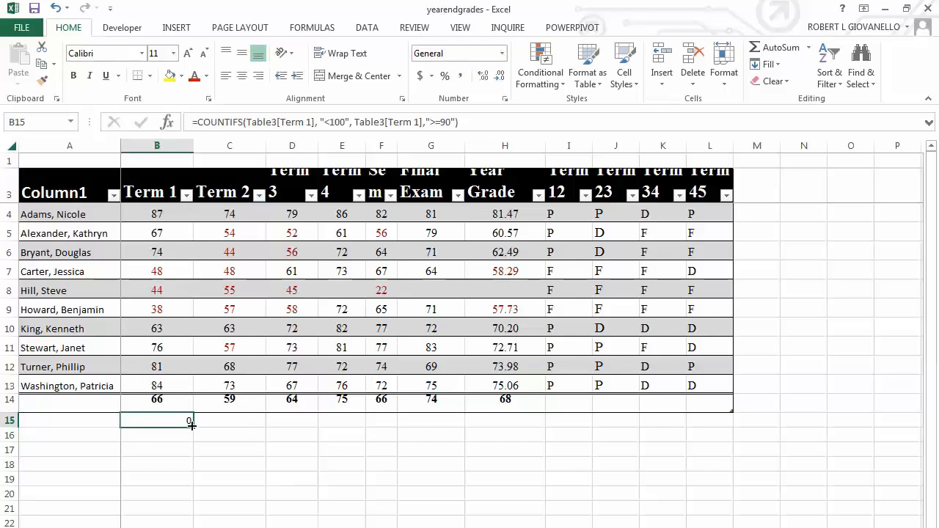
{"action": "left_click_drag", "start_coordinate": [194, 428], "coordinate": [194, 443]}
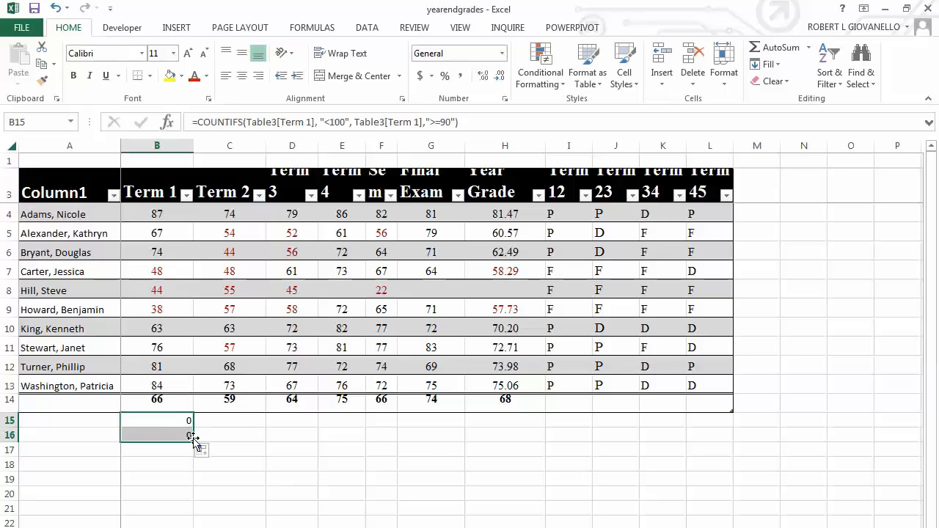
{"action": "left_click", "coordinate": [164, 439]}
Change the criteria of the COUNTIFS formula in B16 to "<=89" and ">=80".
{"action": "double_click", "coordinate": [164, 438]}
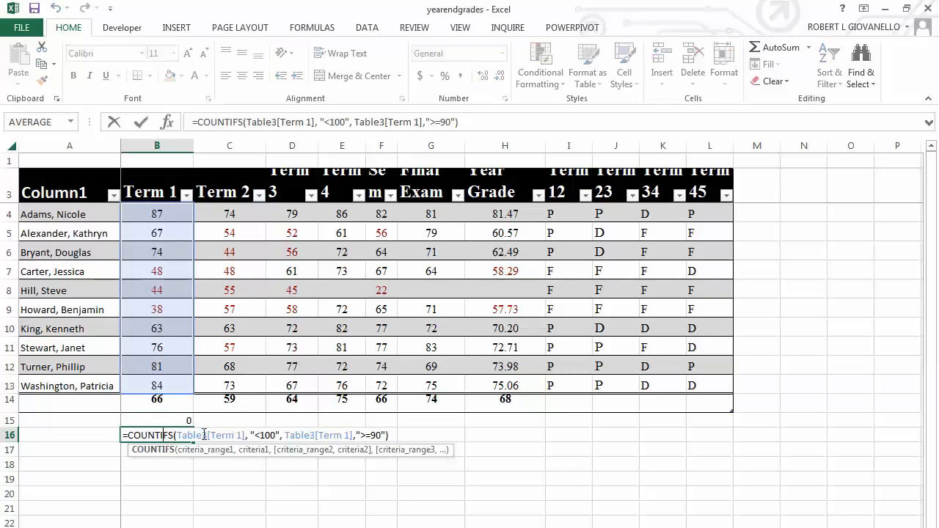
{"action": "left_click", "coordinate": [258, 436]}
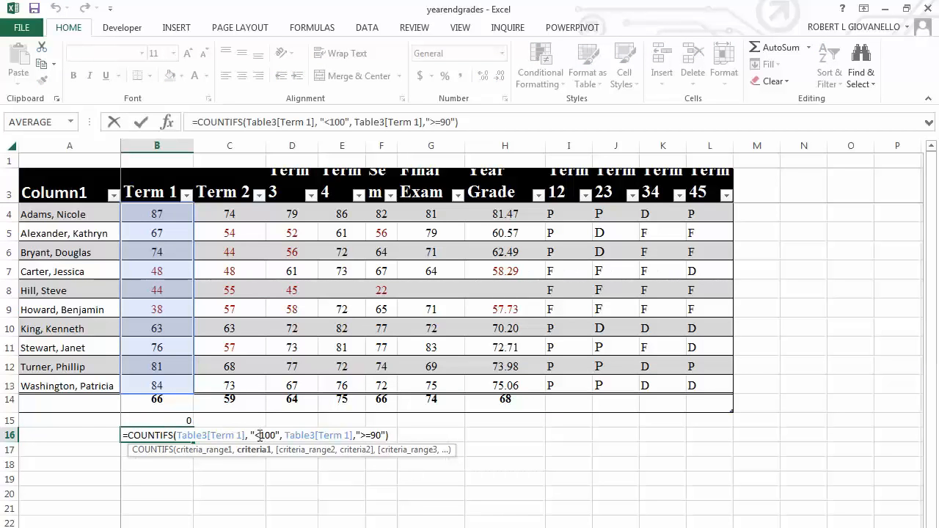
{"action": "type", "text": "="}
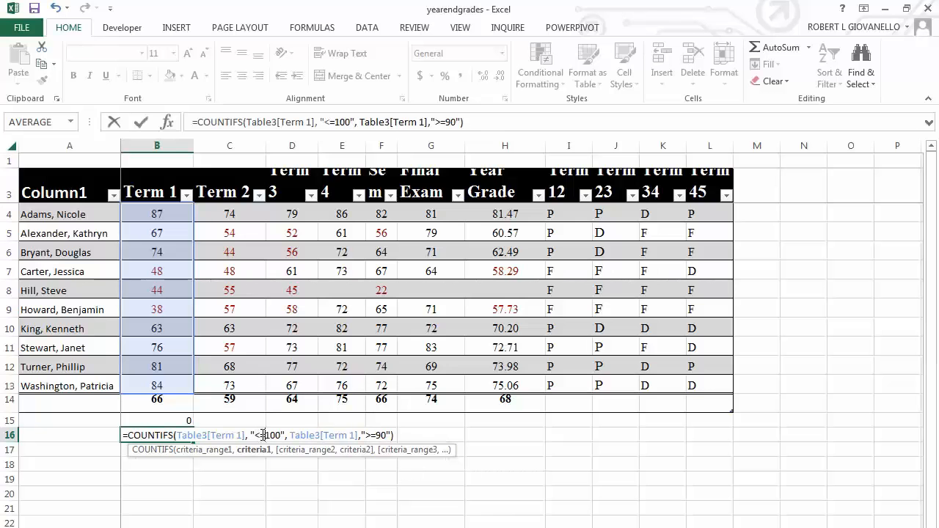
{"action": "left_click_drag", "start_coordinate": [269, 437], "coordinate": [278, 439]}
{"action": "type", "text": "89"}
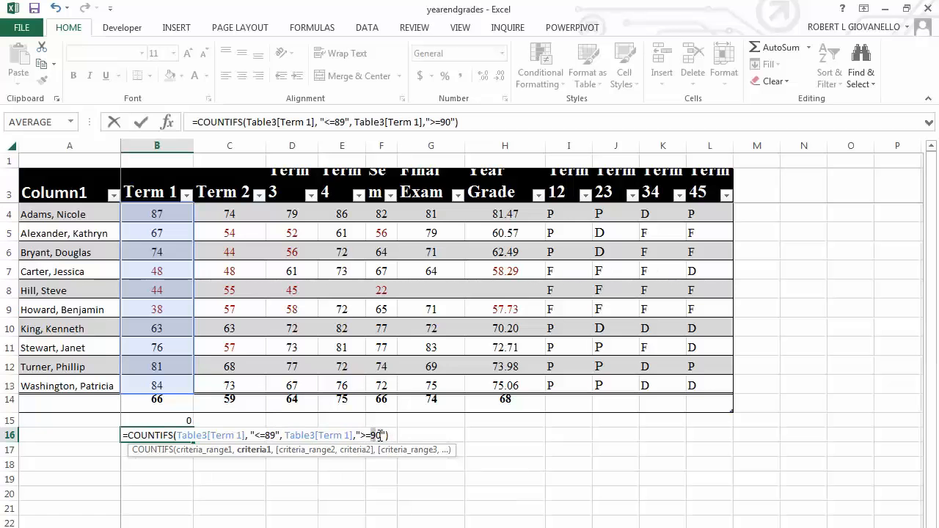
{"action": "left_click_drag", "start_coordinate": [370, 436], "coordinate": [384, 435]}
{"action": "type", "text": "800"}
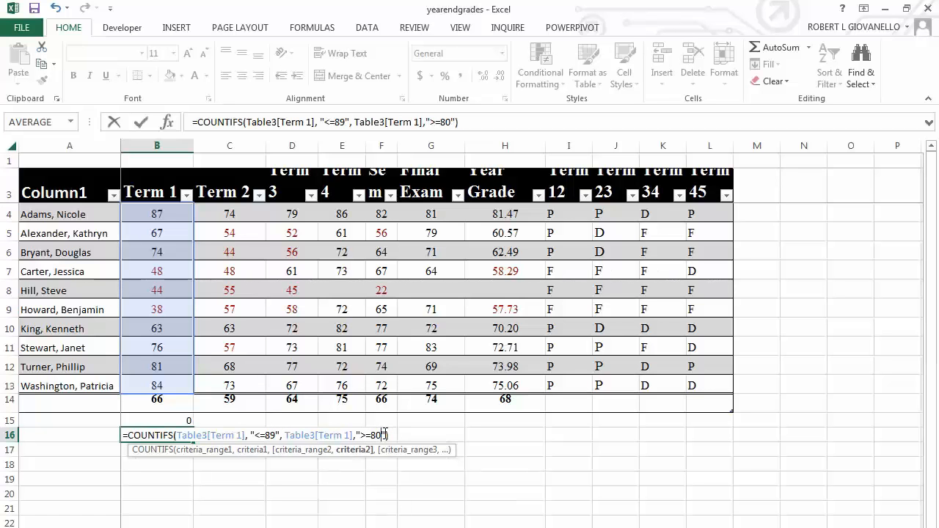
{"action": "key", "text": "Return"}
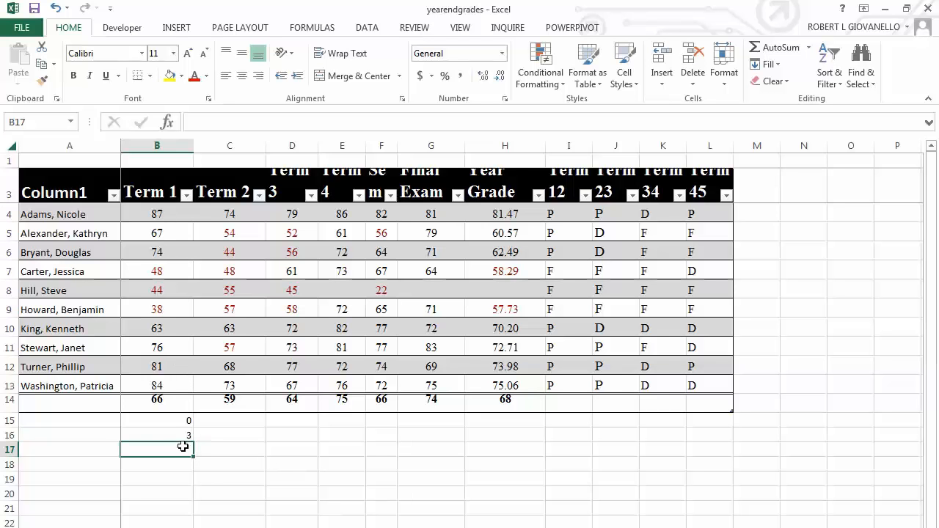
Fill the COUNTIFS formula from B16 down through B19.
{"action": "left_click", "coordinate": [183, 439]}
{"action": "left_click_drag", "start_coordinate": [194, 447], "coordinate": [192, 483]}
{"action": "left_click", "coordinate": [179, 442]}
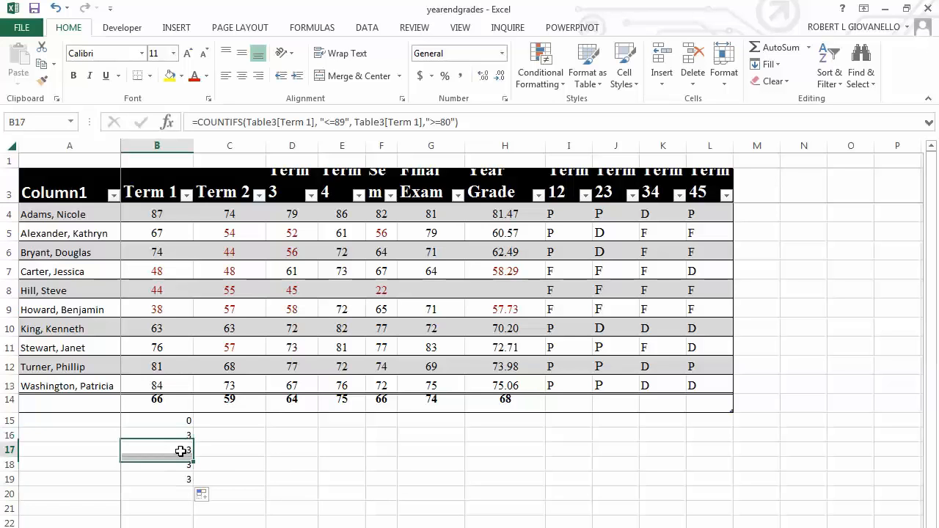
{"action": "key", "text": "Down"}
{"action": "key", "text": "Down"}
{"action": "key", "text": "Down"}
Change the criteria of the COUNTIFS formula in B17 to "<=79" and ">=70".
{"action": "double_click", "coordinate": [180, 448]}
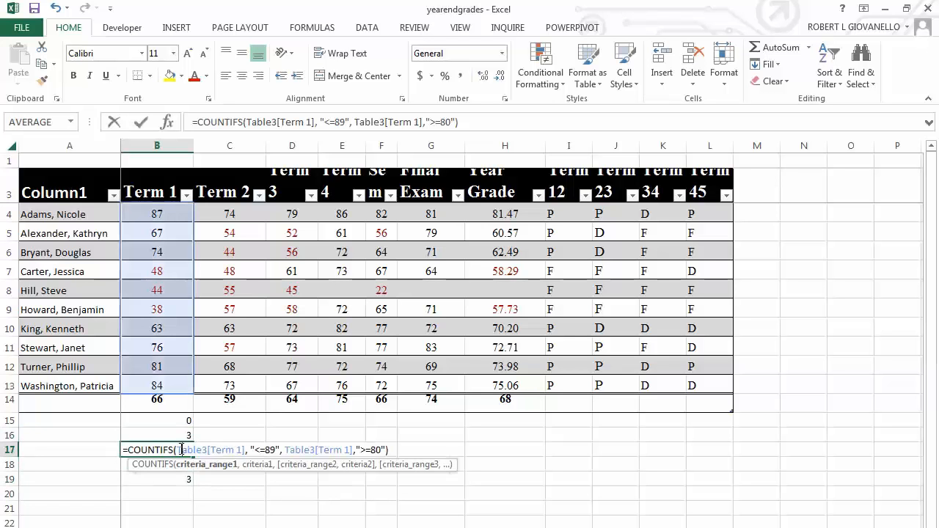
{"action": "left_click", "coordinate": [270, 450]}
{"action": "key", "text": "BackSpace"}
{"action": "type", "text": "7"}
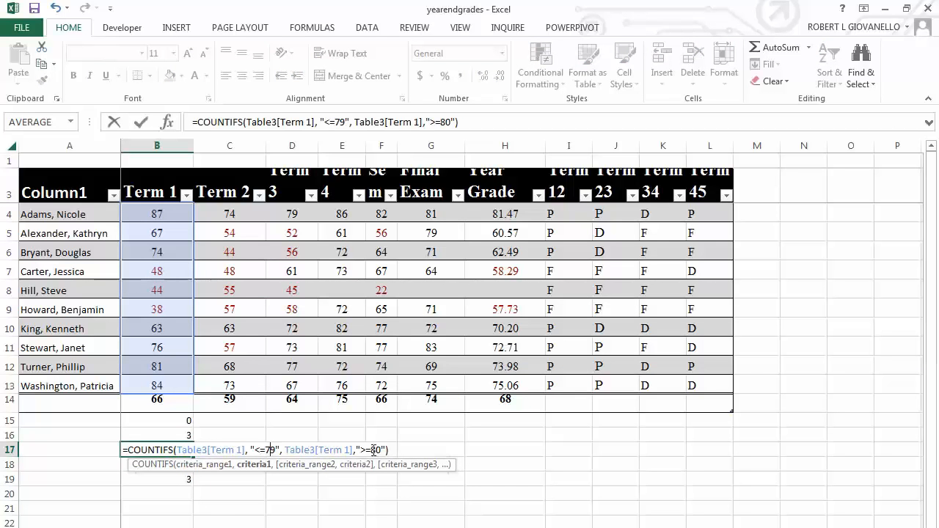
{"action": "left_click", "coordinate": [374, 450]}
{"action": "key", "text": "BackSpace"}
{"action": "type", "text": "7"}
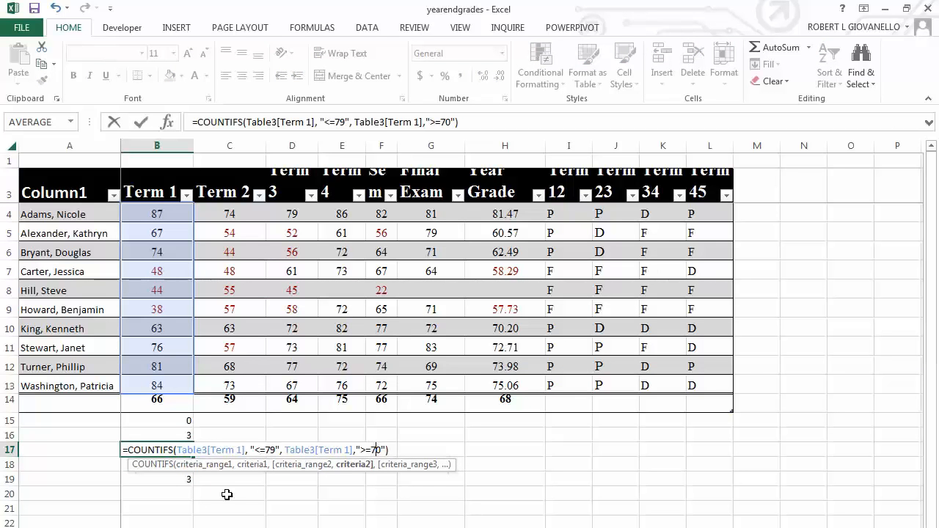
{"action": "key", "text": "Return"}
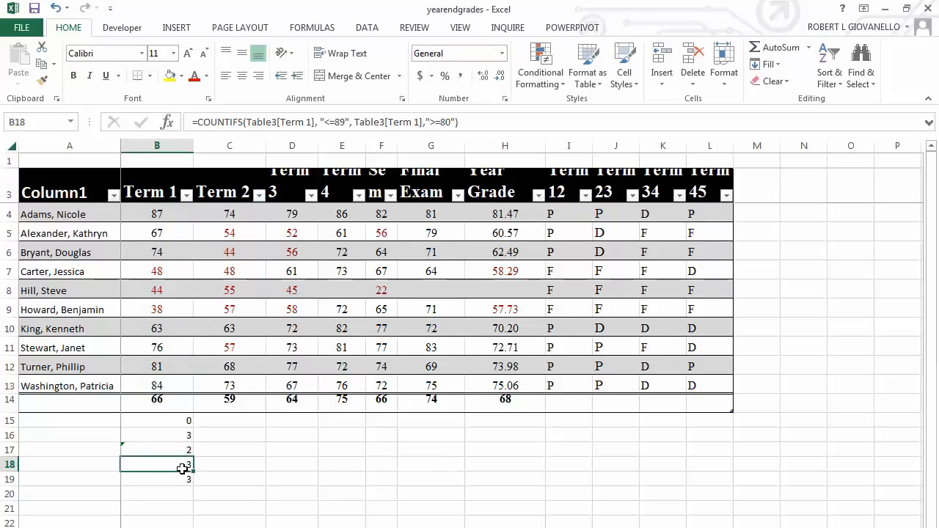
Change the criteria of the COUNTIFS formula in B18 to "<=69" and ">=60".
{"action": "double_click", "coordinate": [193, 466]}
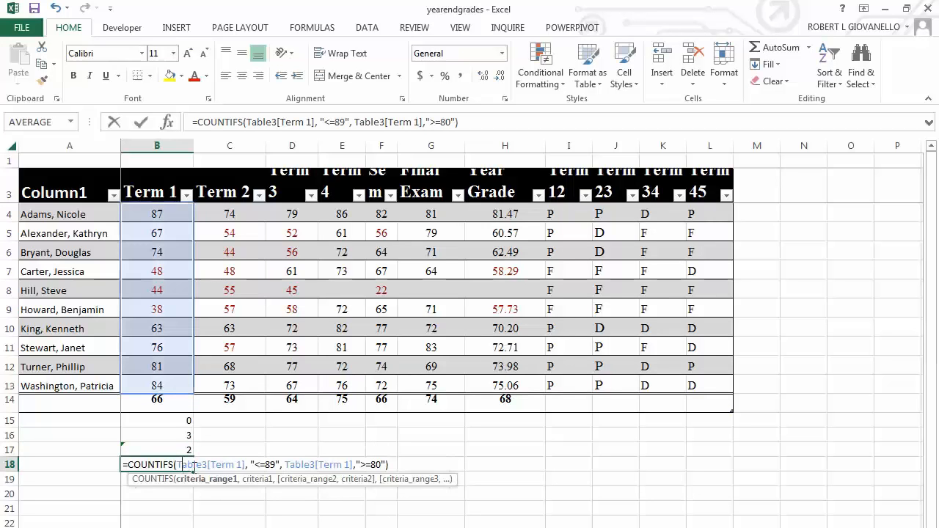
{"action": "left_click", "coordinate": [269, 465]}
{"action": "key", "text": "BackSpace"}
{"action": "type", "text": "6"}
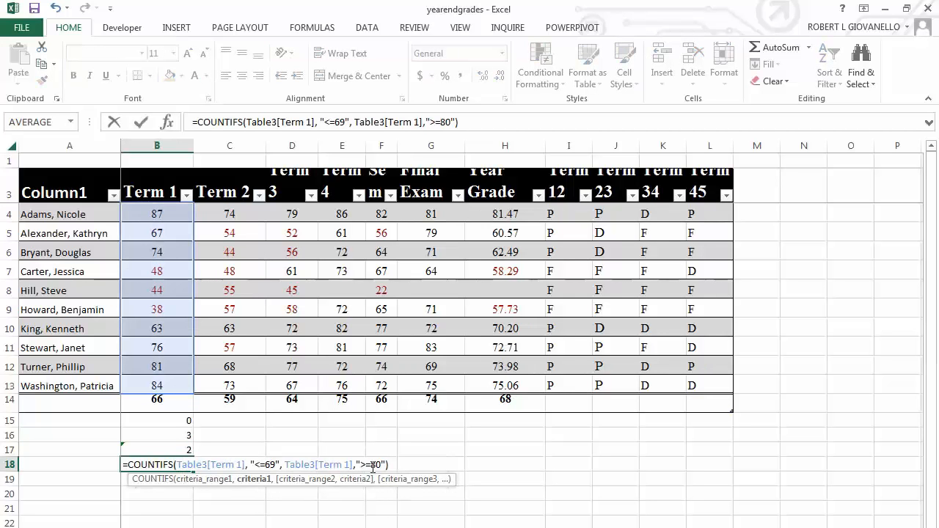
{"action": "left_click", "coordinate": [376, 464]}
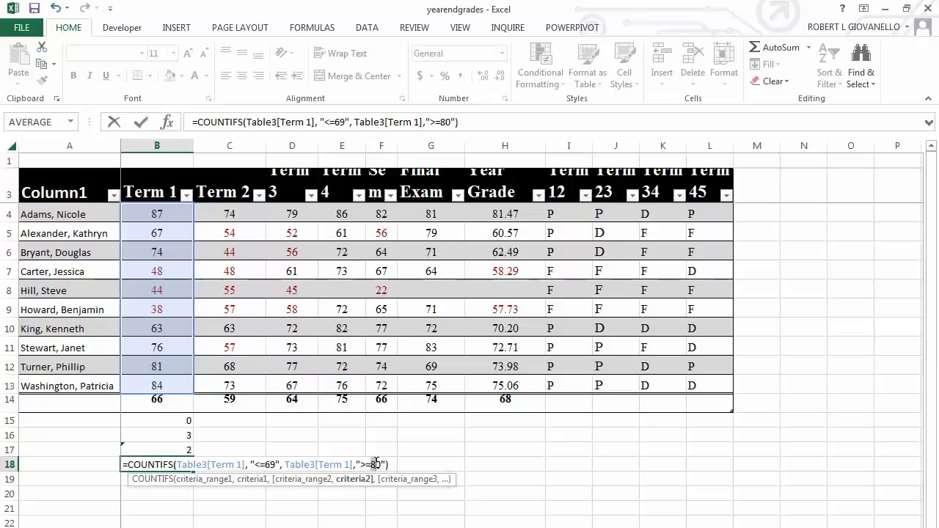
{"action": "key", "text": "BackSpace"}
{"action": "type", "text": "6"}
{"action": "key", "text": "Return"}
Change the formula in B19 to a COUNTIF of the Term 1 column with the single criterion "<60".
{"action": "double_click", "coordinate": [191, 479]}
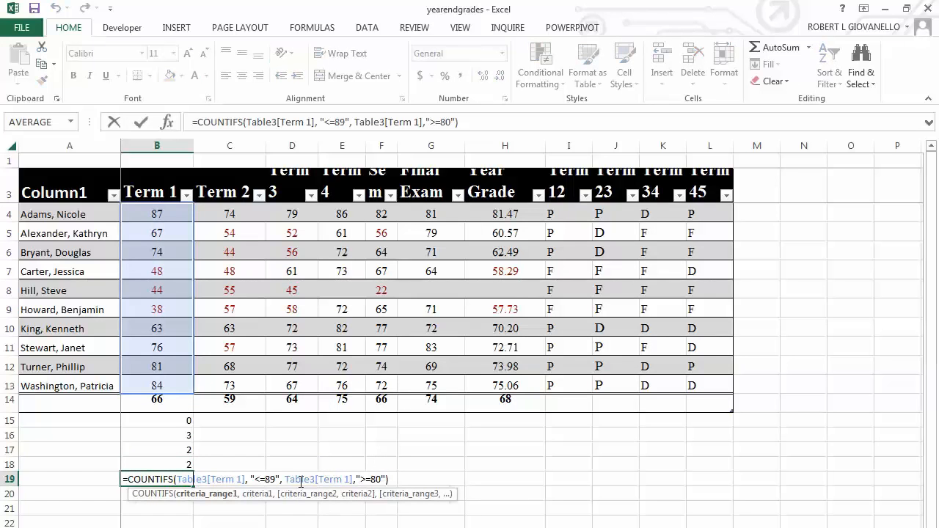
{"action": "left_click", "coordinate": [181, 480]}
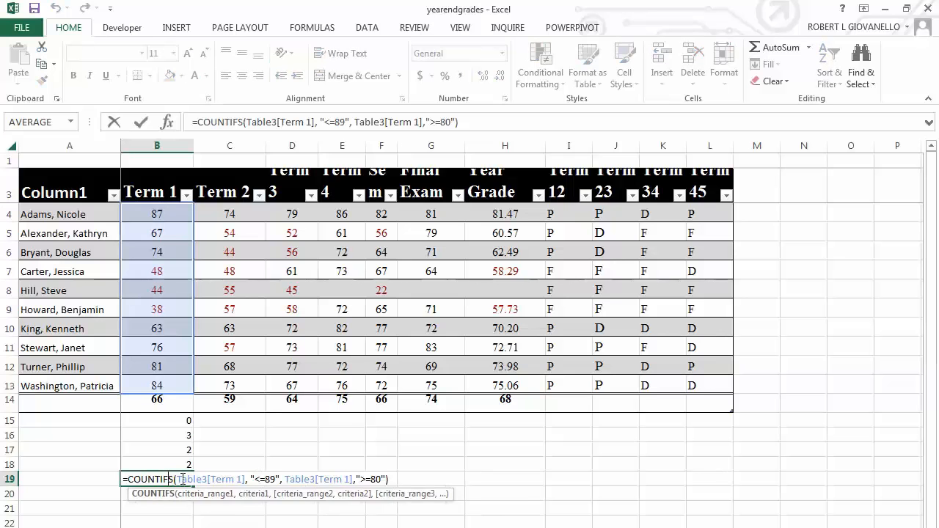
{"action": "key", "text": "BackSpace"}
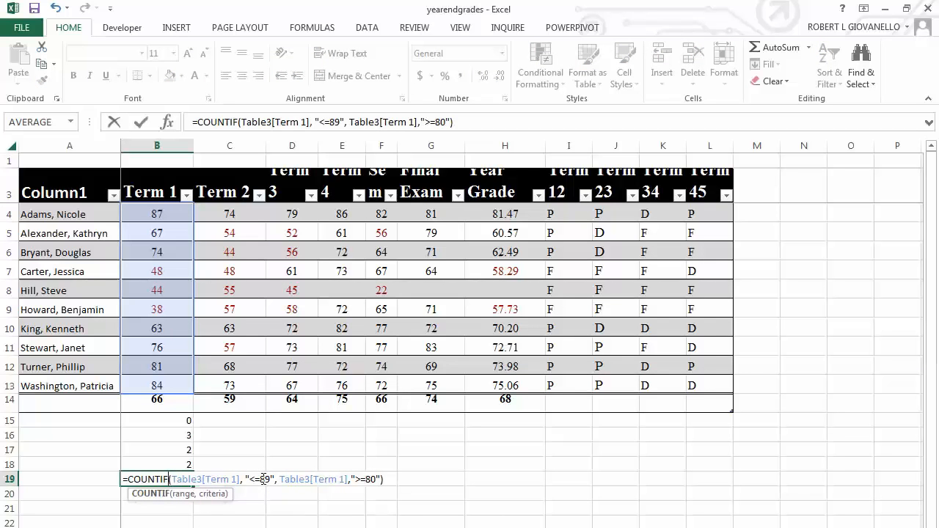
{"action": "left_click_drag", "start_coordinate": [254, 479], "coordinate": [271, 479]}
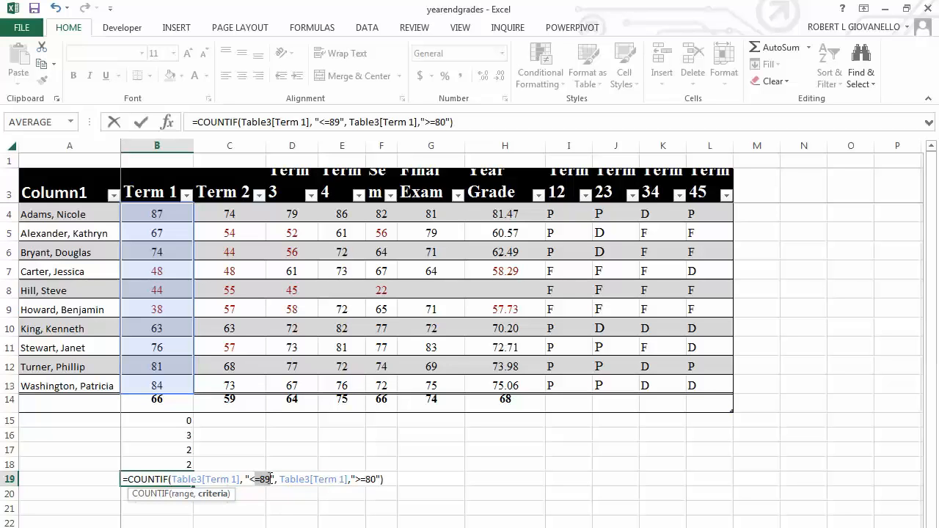
{"action": "type", "text": "<60"}
{"action": "left_click_drag", "start_coordinate": [273, 479], "coordinate": [437, 479]}
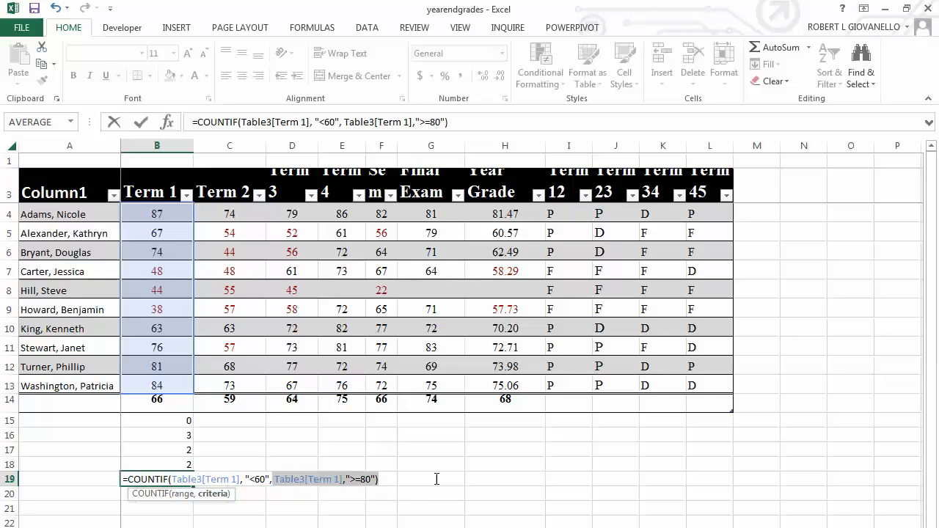
{"action": "key", "text": "Delete"}
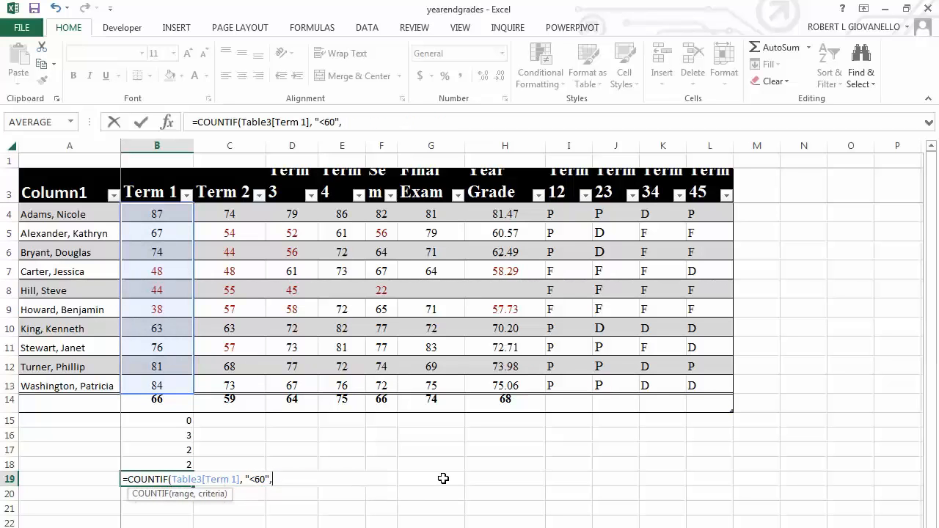
{"action": "key", "text": "BackSpace"}
{"action": "type", "text": ")"}
{"action": "key", "text": "Return"}
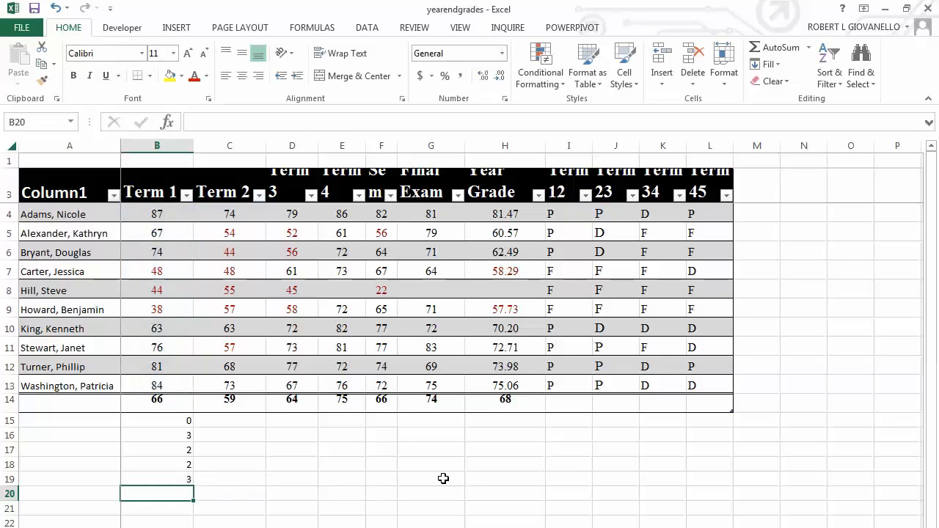
Label cells A15 through A19 with the letter grades A, B, C, D and F.
{"action": "left_click", "coordinate": [94, 433]}
{"action": "left_click", "coordinate": [88, 418]}
{"action": "type", "text": "A"}
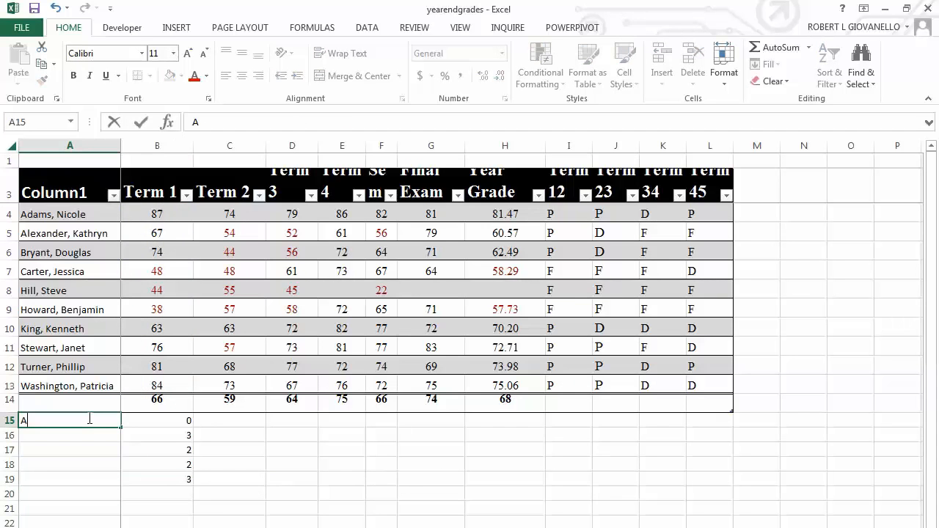
{"action": "key", "text": "Return"}
{"action": "type", "text": "B"}
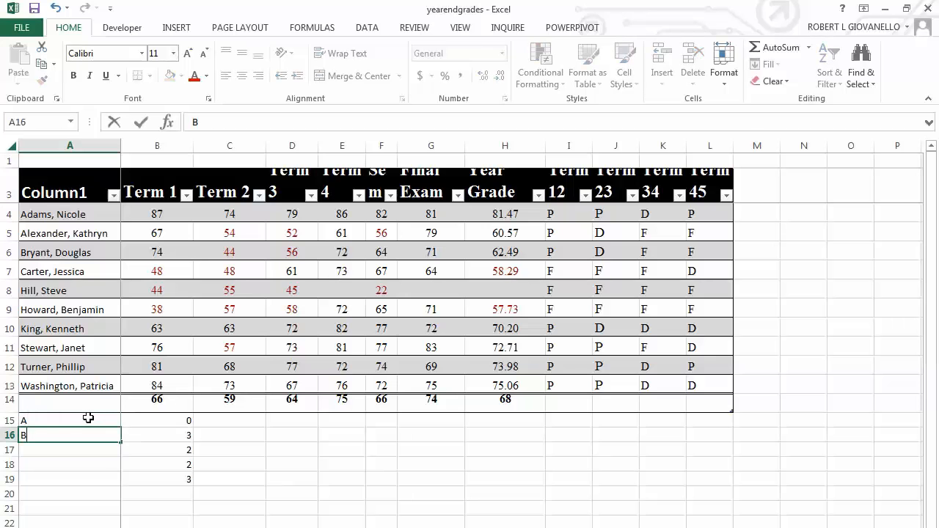
{"action": "key", "text": "Return"}
{"action": "type", "text": "C"}
{"action": "key", "text": "Return"}
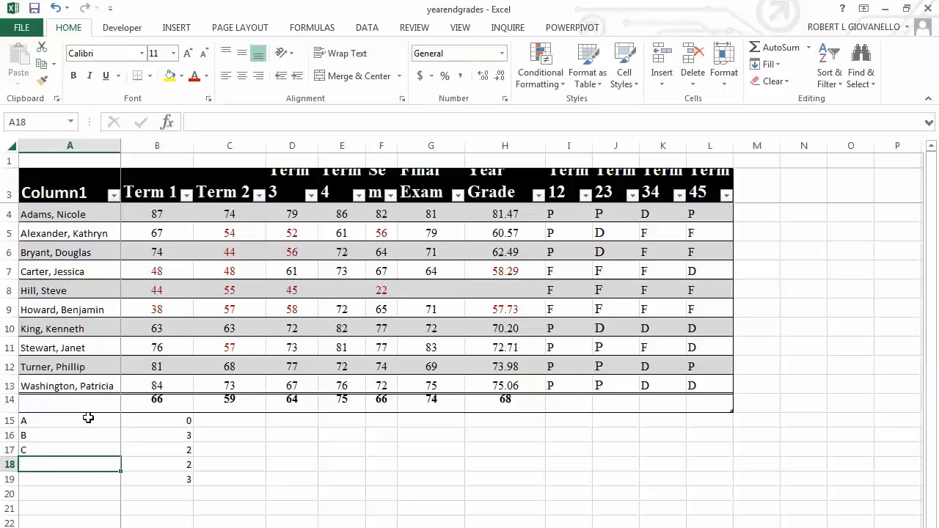
{"action": "type", "text": "D"}
{"action": "key", "text": "Return"}
{"action": "type", "text": "F"}
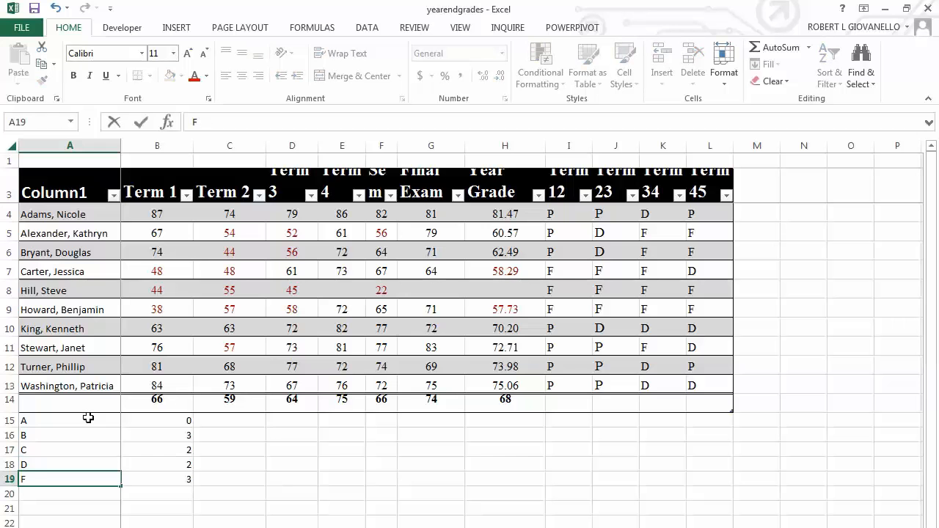
Fill each grade-count formula in B15 through B19 across to column H, one row at a time.
{"action": "left_click", "coordinate": [174, 420]}
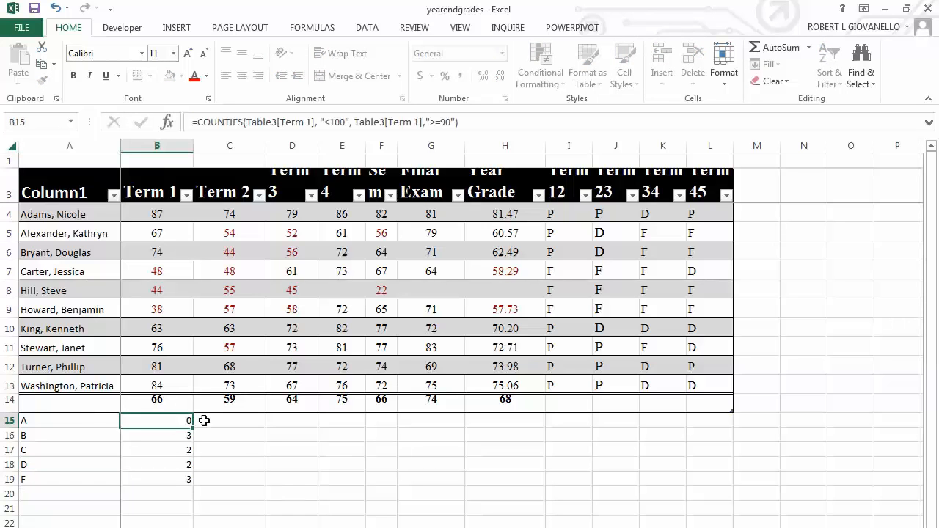
{"action": "left_click_drag", "start_coordinate": [195, 426], "coordinate": [514, 440]}
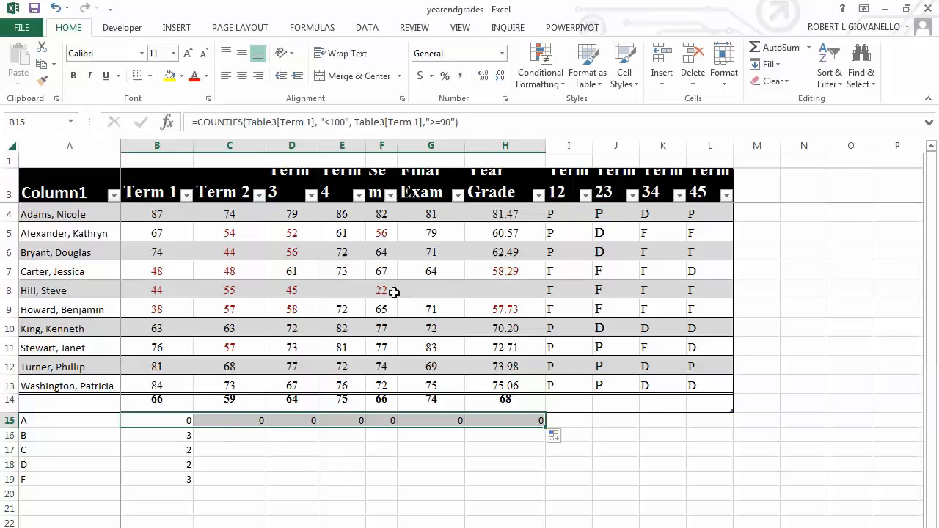
{"action": "left_click", "coordinate": [188, 434]}
{"action": "left_click_drag", "start_coordinate": [192, 441], "coordinate": [543, 443]}
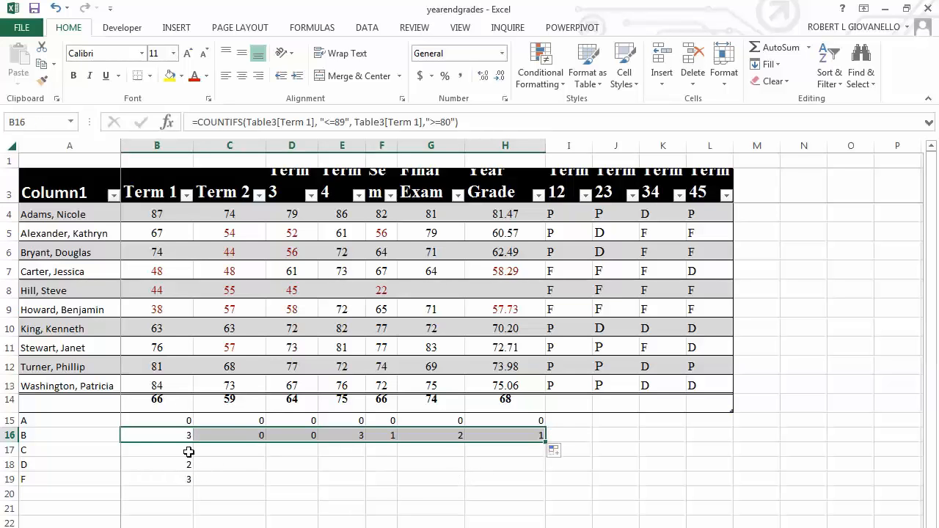
{"action": "left_click", "coordinate": [189, 453]}
{"action": "left_click_drag", "start_coordinate": [190, 453], "coordinate": [543, 451]}
{"action": "left_click", "coordinate": [184, 466]}
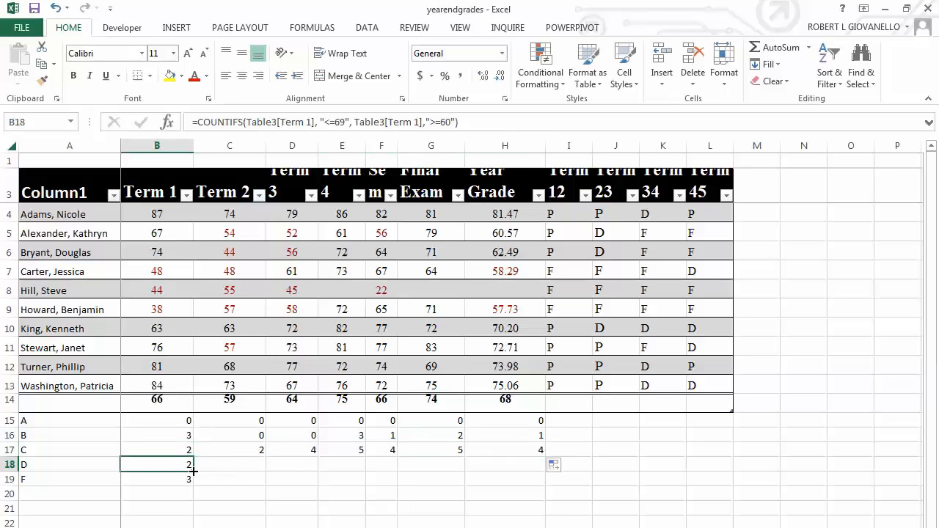
{"action": "left_click_drag", "start_coordinate": [193, 471], "coordinate": [543, 465]}
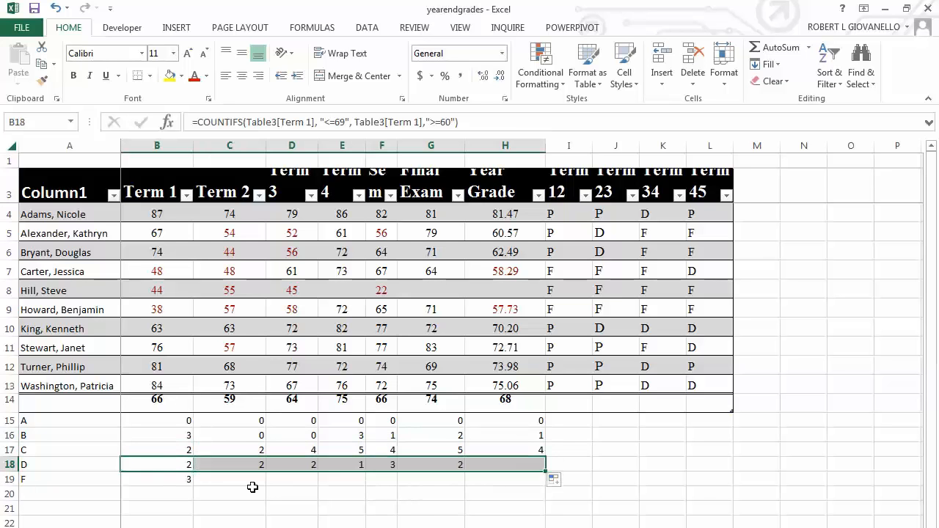
{"action": "left_click", "coordinate": [189, 480]}
{"action": "left_click_drag", "start_coordinate": [193, 486], "coordinate": [543, 484]}
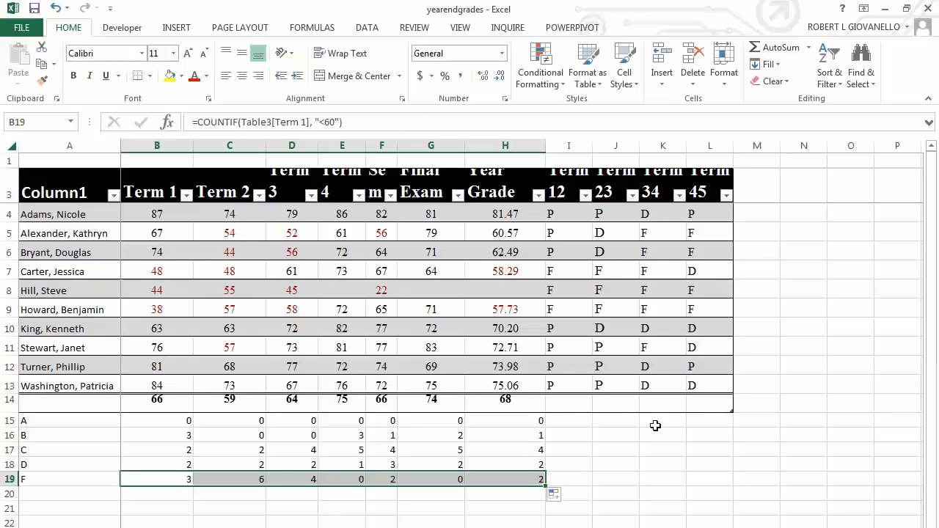
Enter a COUNTIF formula in I15 that counts the "P" entries in the Term 12 column, I4 to I13.
{"action": "left_click", "coordinate": [580, 424]}
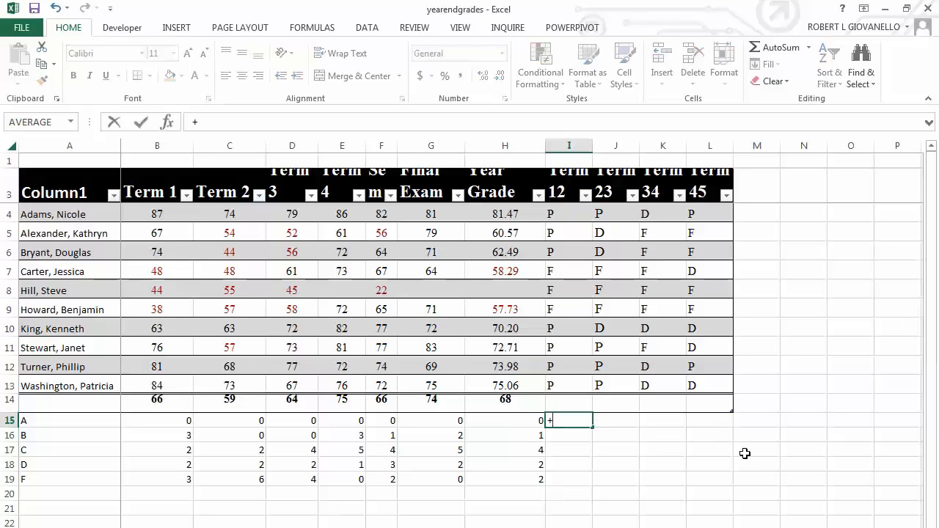
{"action": "key", "text": "Escape"}
{"action": "type", "text": "=Count"}
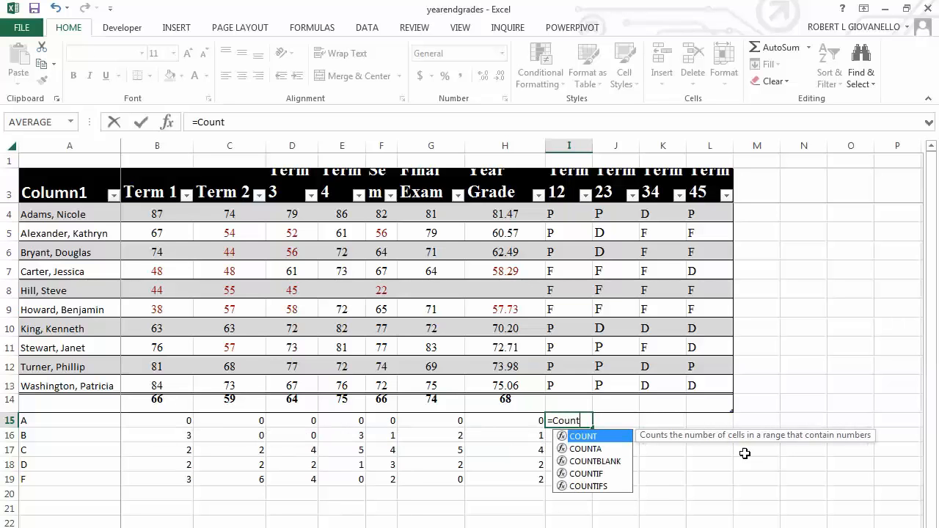
{"action": "type", "text": "if"}
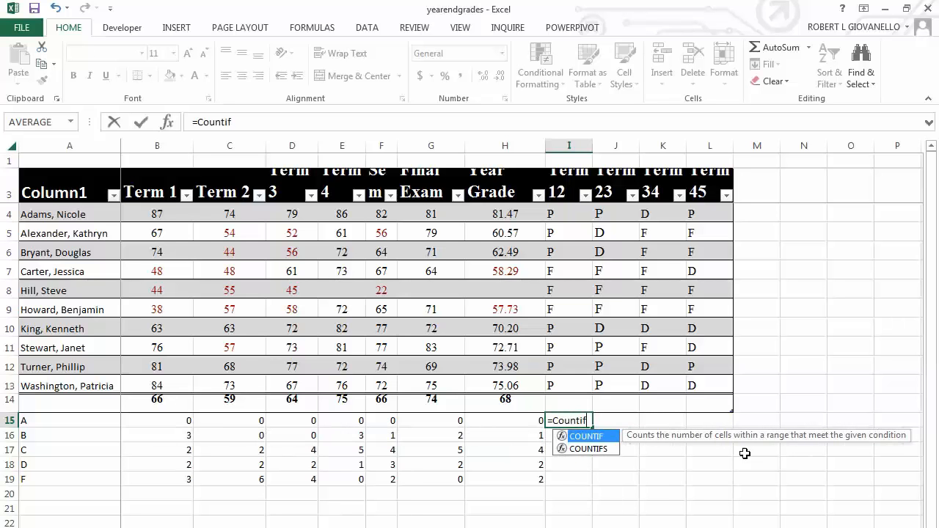
{"action": "type", "text": "("}
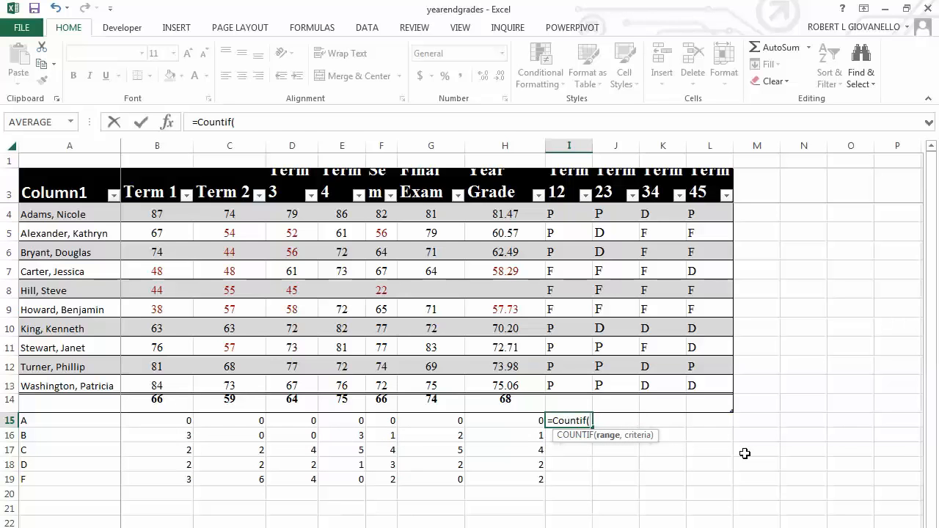
{"action": "left_click_drag", "start_coordinate": [557, 215], "coordinate": [566, 384]}
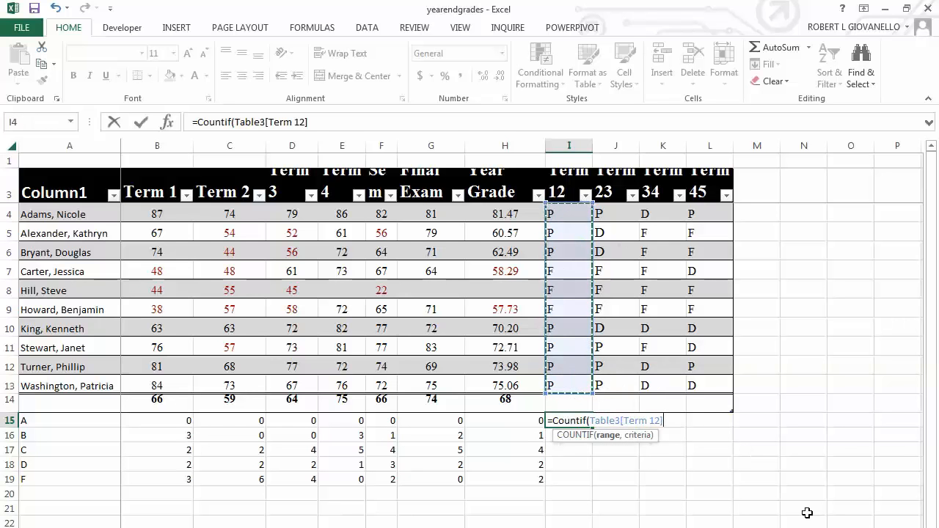
{"action": "type", "text": ","}
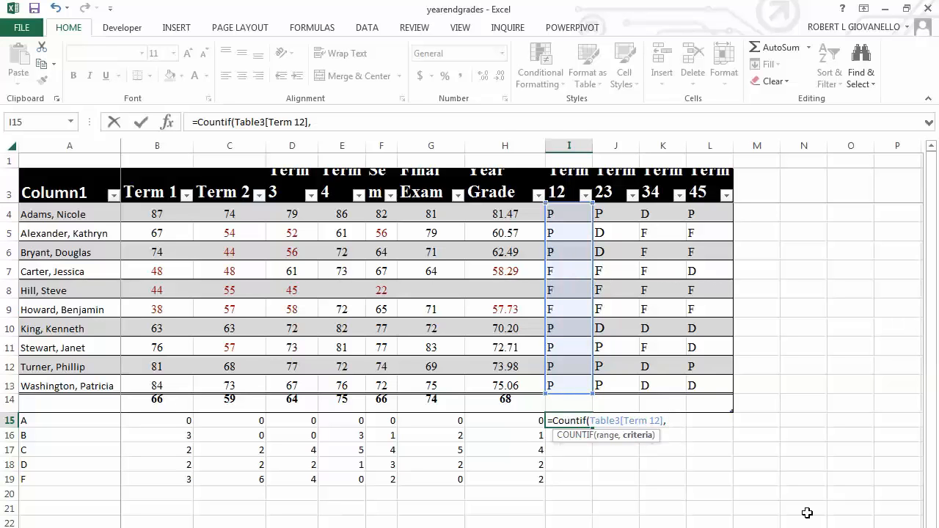
{"action": "type", "text": " \"P"}
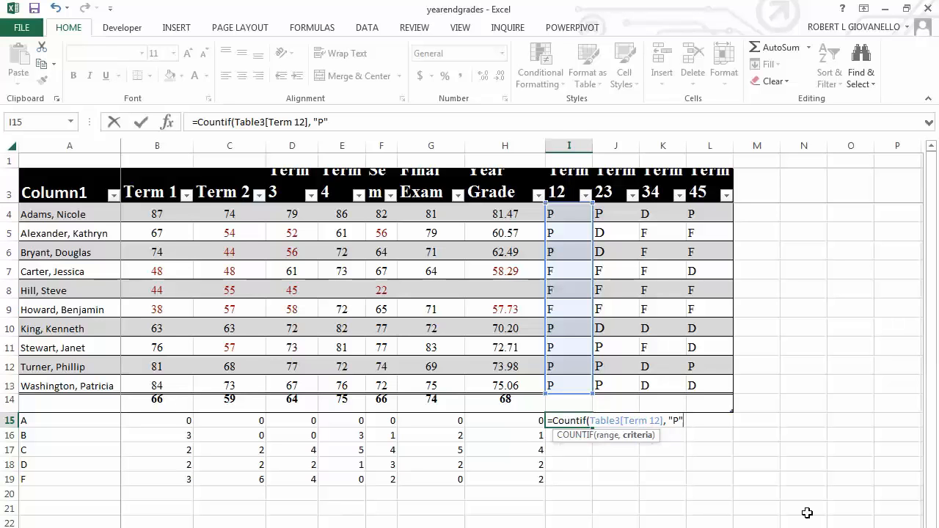
{"action": "key", "text": "Return"}
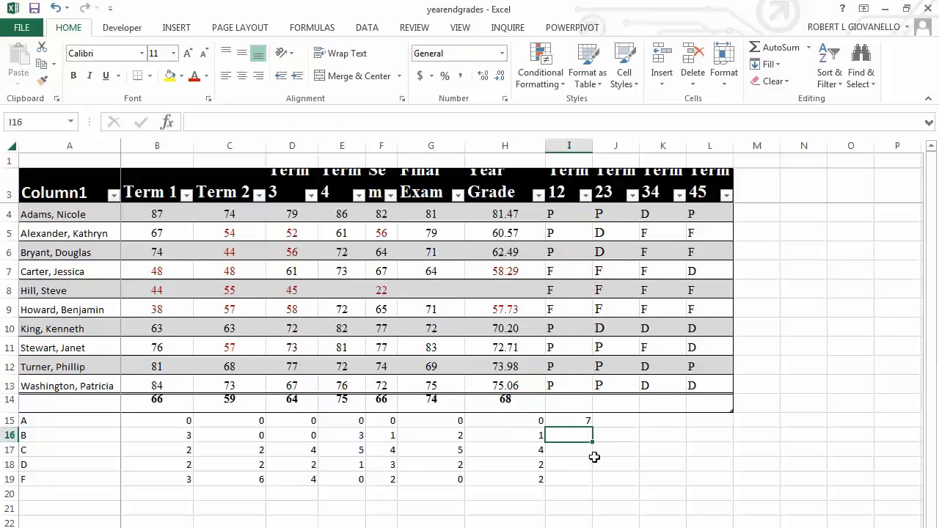
Fill the COUNTIF formula from I15 across to L15 and down to I17.
{"action": "left_click", "coordinate": [579, 423]}
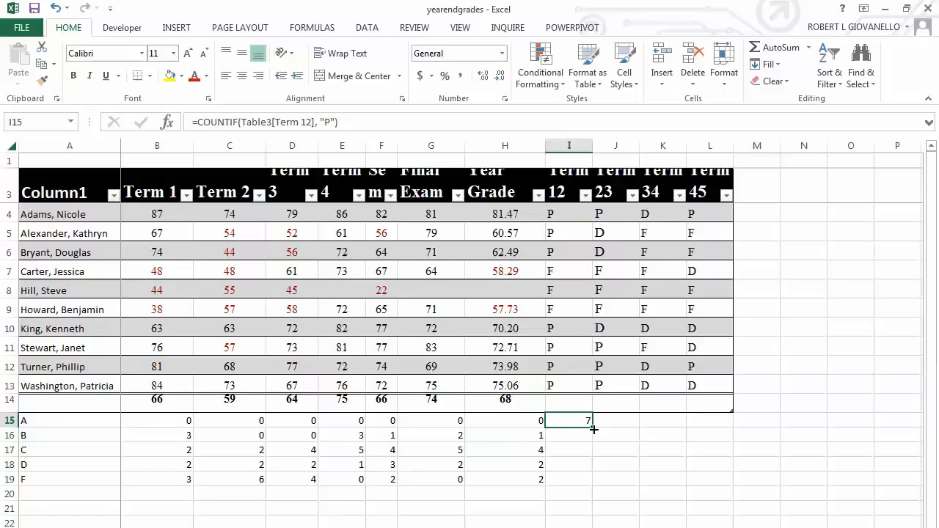
{"action": "left_click_drag", "start_coordinate": [593, 429], "coordinate": [716, 427]}
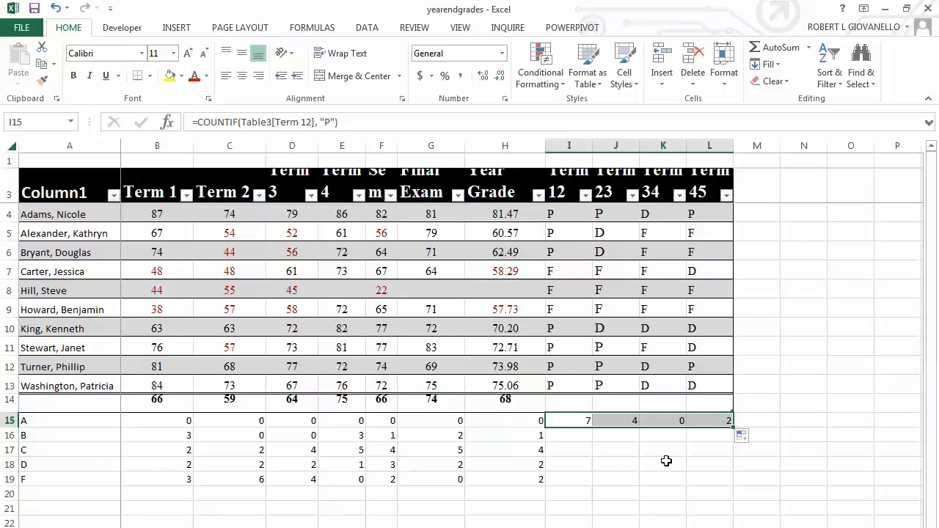
{"action": "left_click", "coordinate": [567, 435]}
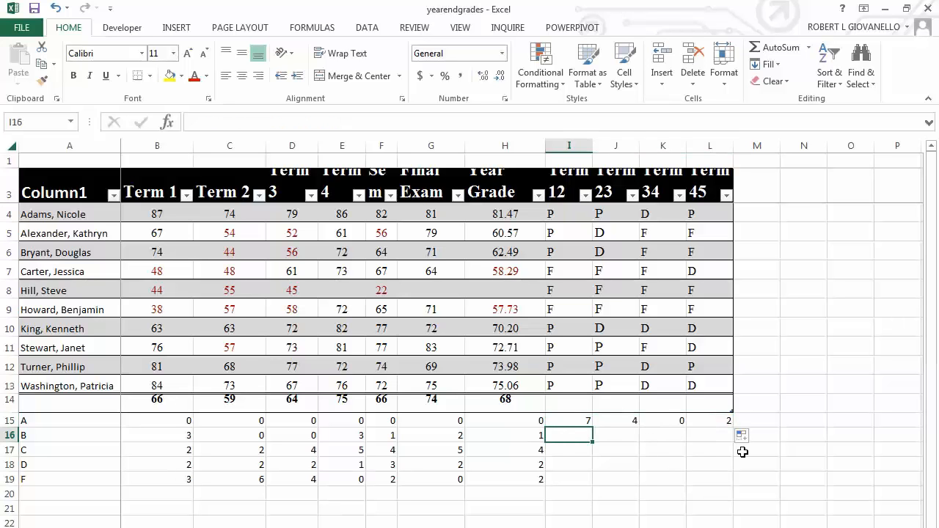
{"action": "left_click", "coordinate": [589, 423]}
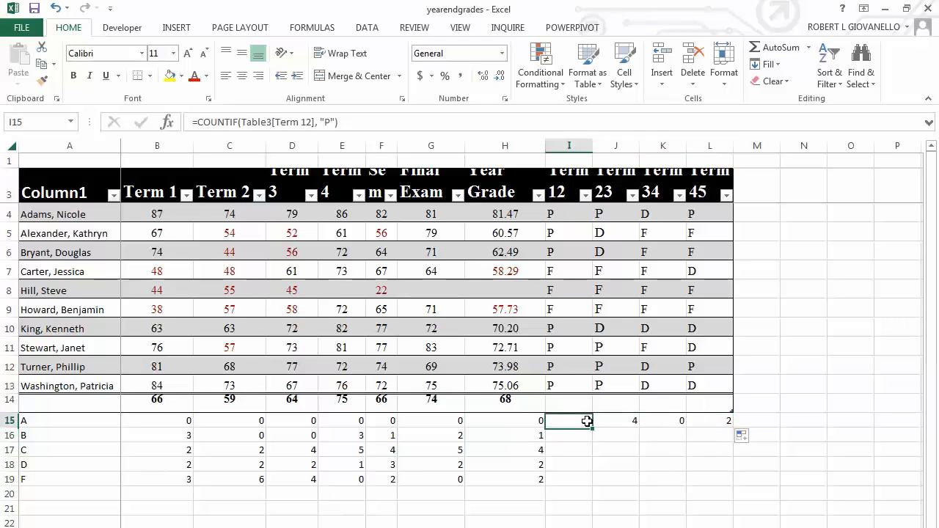
{"action": "left_click_drag", "start_coordinate": [592, 430], "coordinate": [590, 456]}
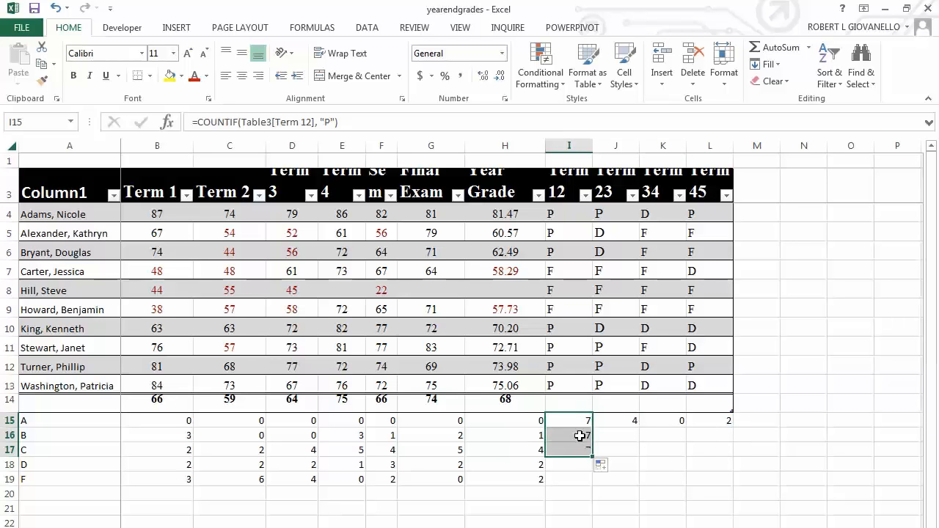
Change the criterion of the COUNTIF formula in I16 to "D".
{"action": "double_click", "coordinate": [581, 436]}
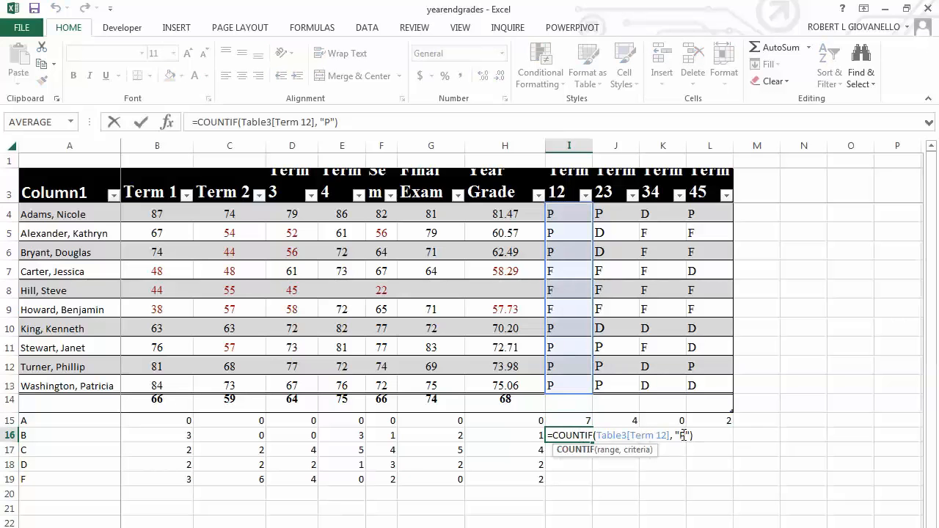
{"action": "double_click", "coordinate": [682, 435]}
{"action": "type", "text": "B"}
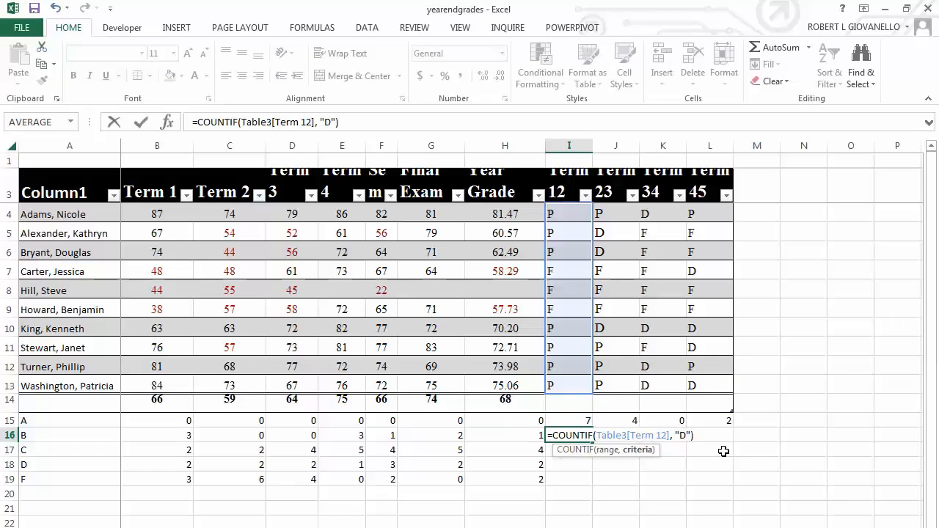
{"action": "key", "text": "Return"}
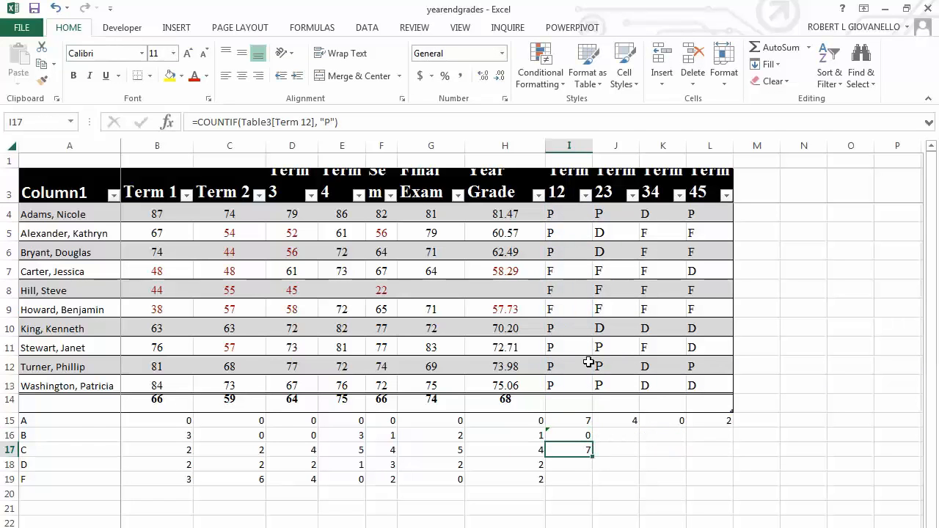
Change the criterion of the COUNTIF formula in I17 to "F".
{"action": "double_click", "coordinate": [591, 451]}
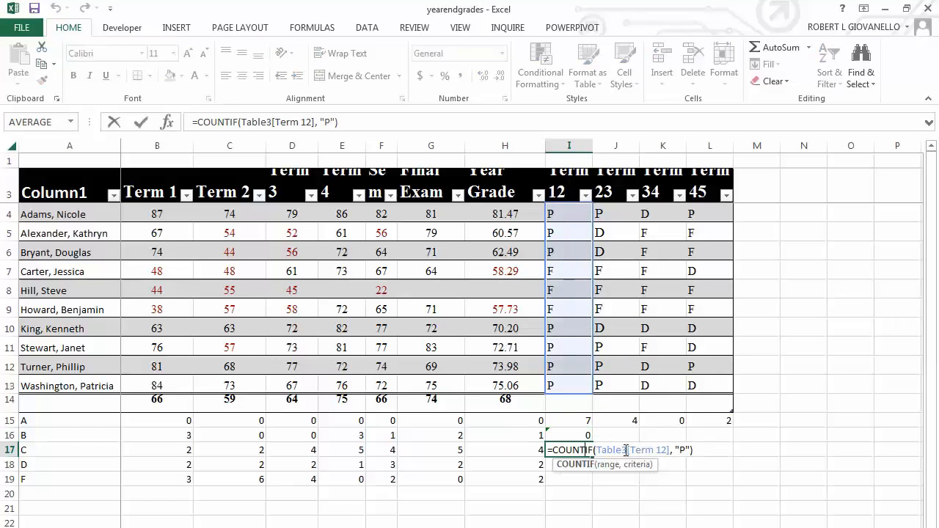
{"action": "double_click", "coordinate": [681, 450]}
{"action": "type", "text": "F"}
{"action": "key", "text": "Return"}
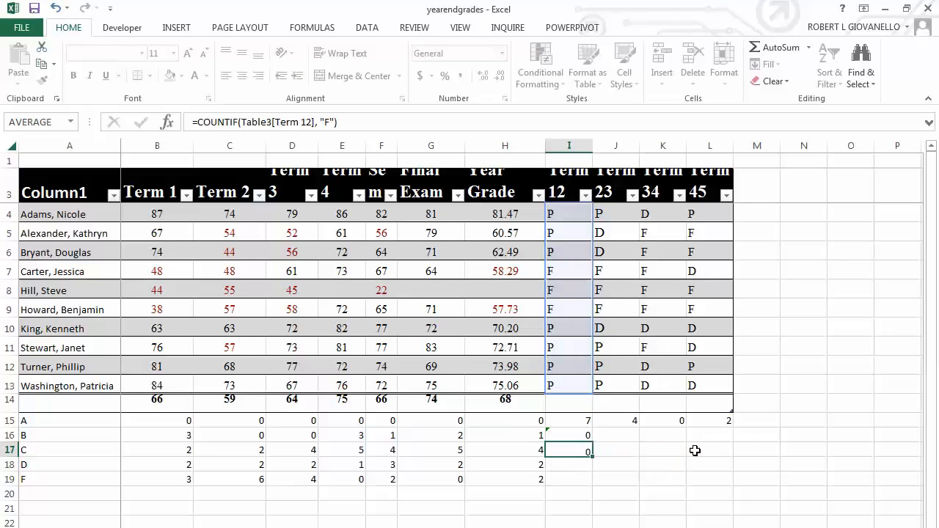
Fill the COUNTIF formulas in I16 and I17 across their rows to column L.
{"action": "left_click", "coordinate": [571, 438]}
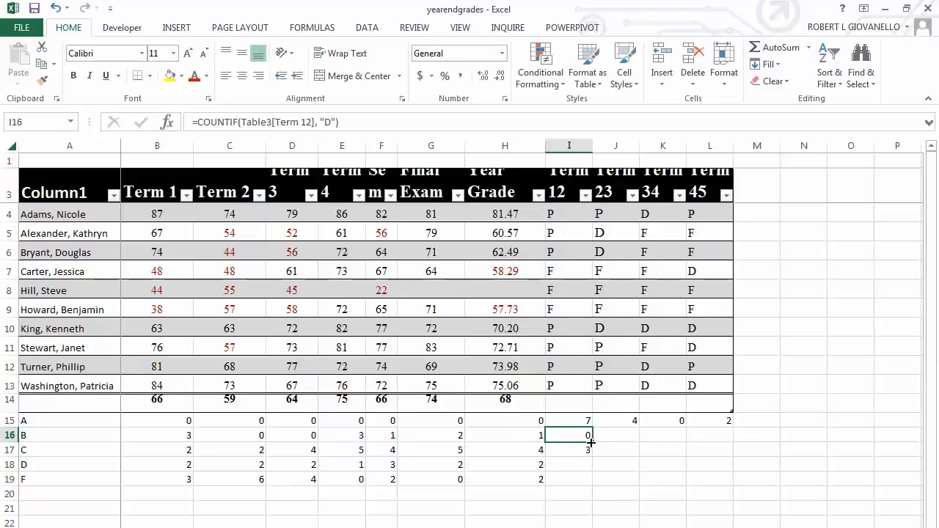
{"action": "left_click_drag", "start_coordinate": [590, 443], "coordinate": [731, 439]}
{"action": "left_click", "coordinate": [591, 453]}
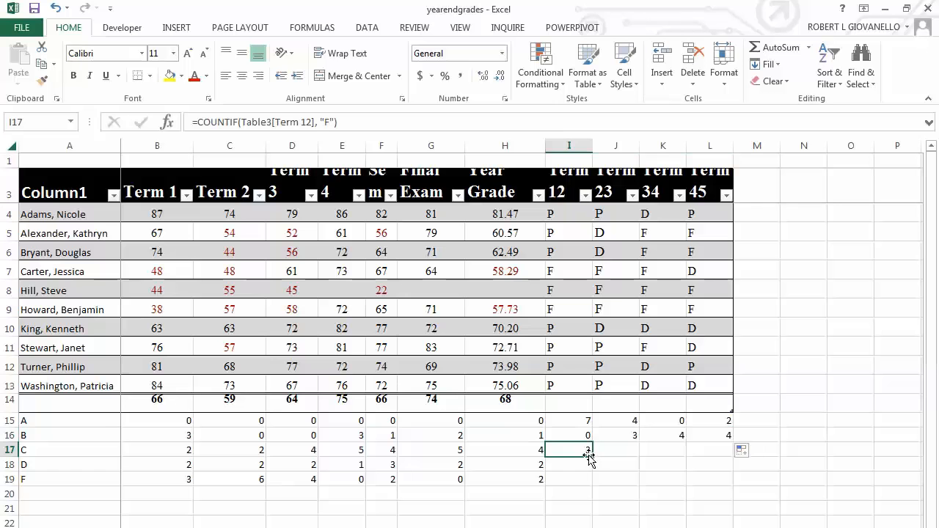
{"action": "left_click_drag", "start_coordinate": [593, 457], "coordinate": [731, 456]}
Label the three count rows beside the table by entering P in M15, D in M16 and F in M17.
{"action": "left_click", "coordinate": [764, 415]}
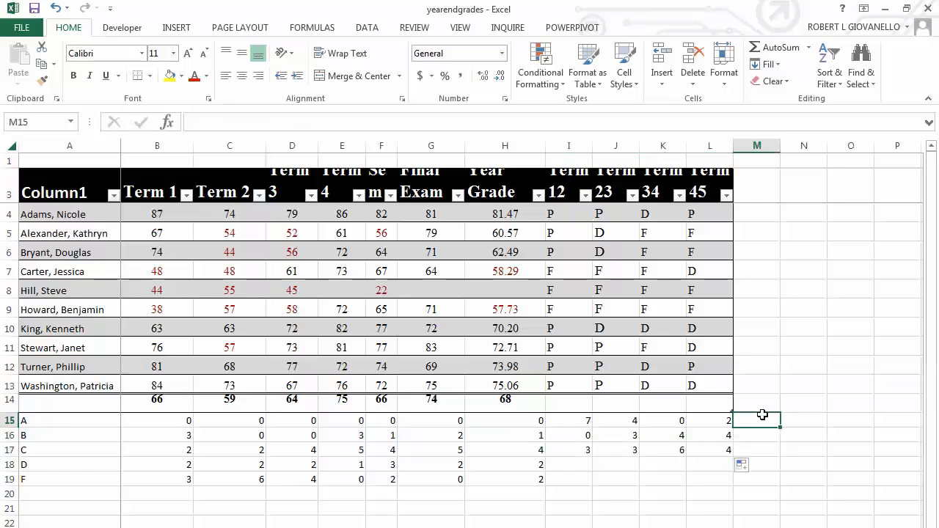
{"action": "type", "text": "P"}
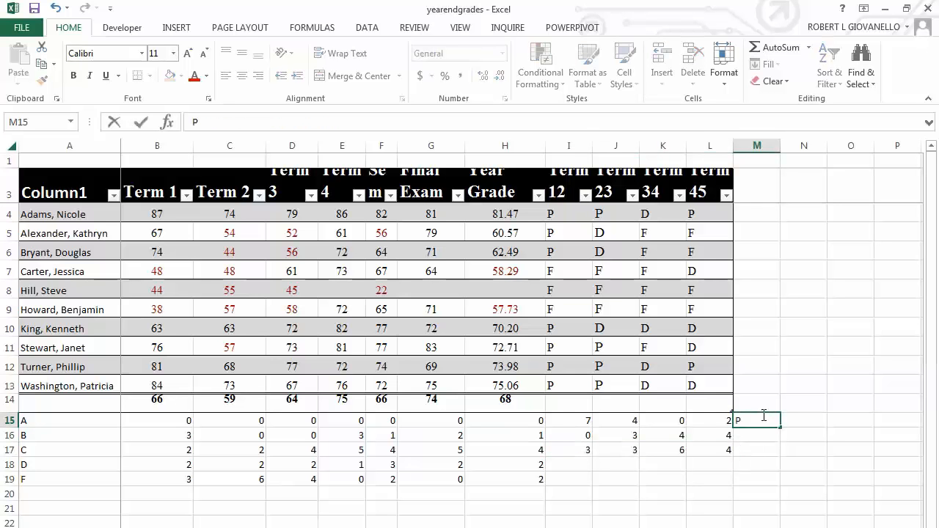
{"action": "key", "text": "Return"}
{"action": "type", "text": "D"}
{"action": "key", "text": "Return"}
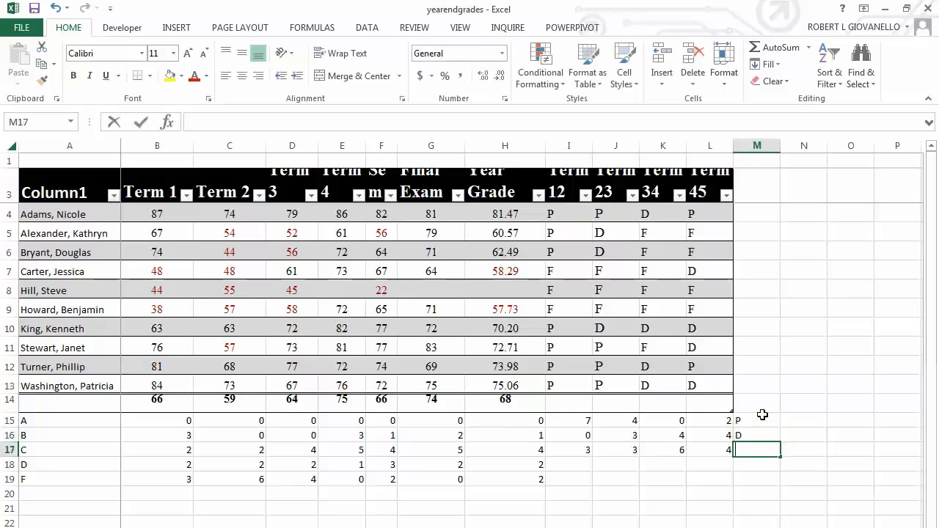
{"action": "type", "text": "F"}
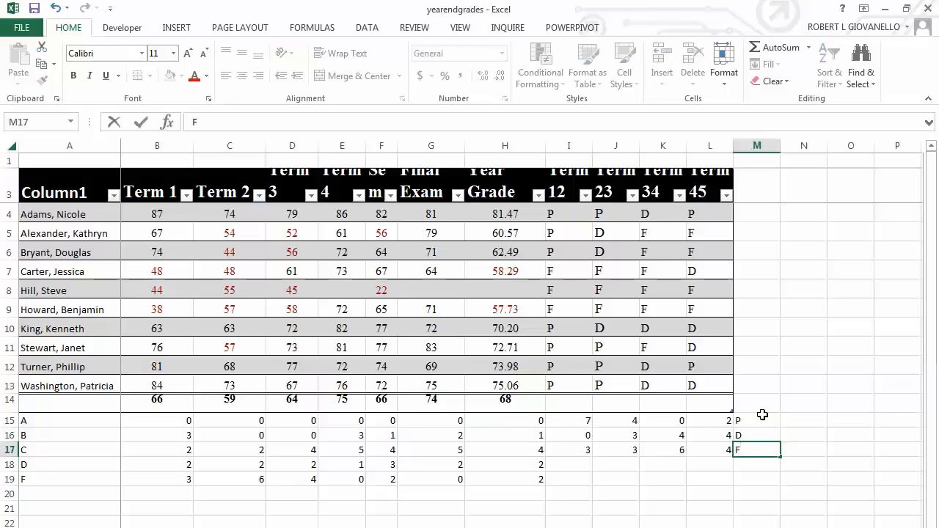